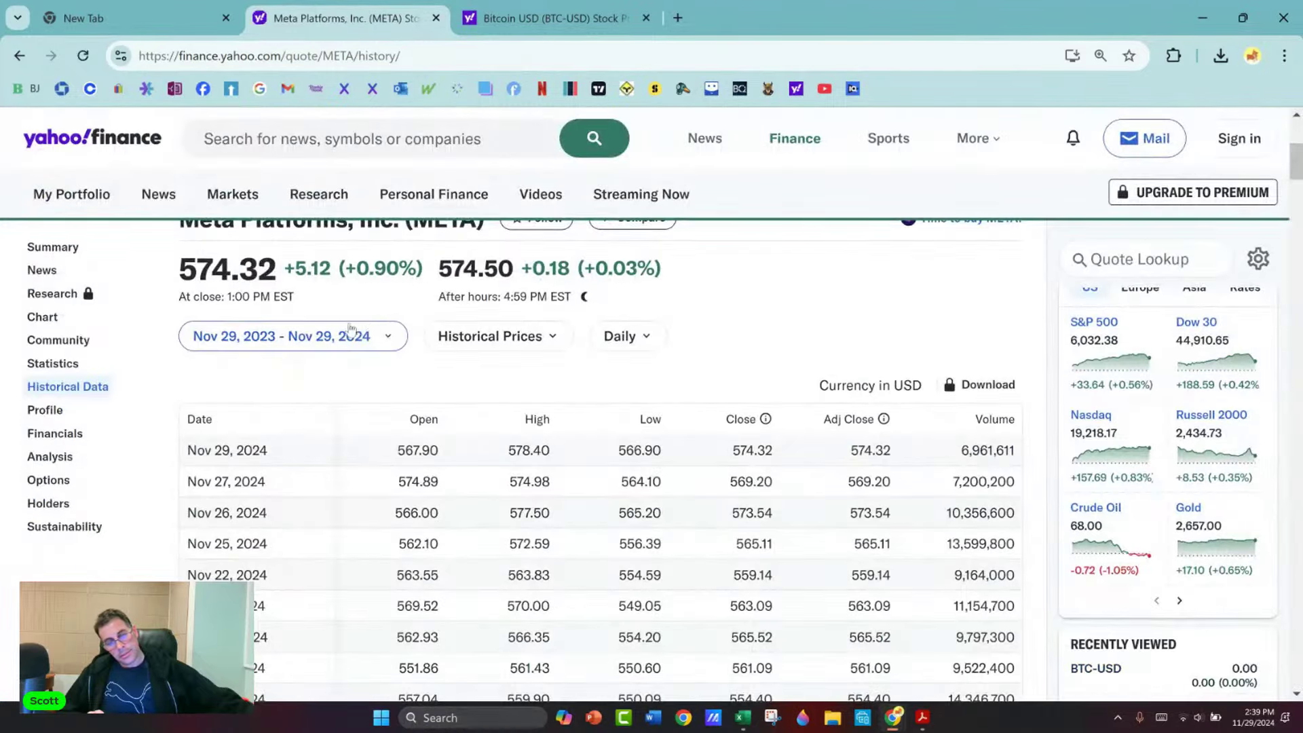
# Filter Meta's historical data to show dividends only.
pyautogui.click(495, 336)
pyautogui.click(488, 413)
pyautogui.click(388, 339)
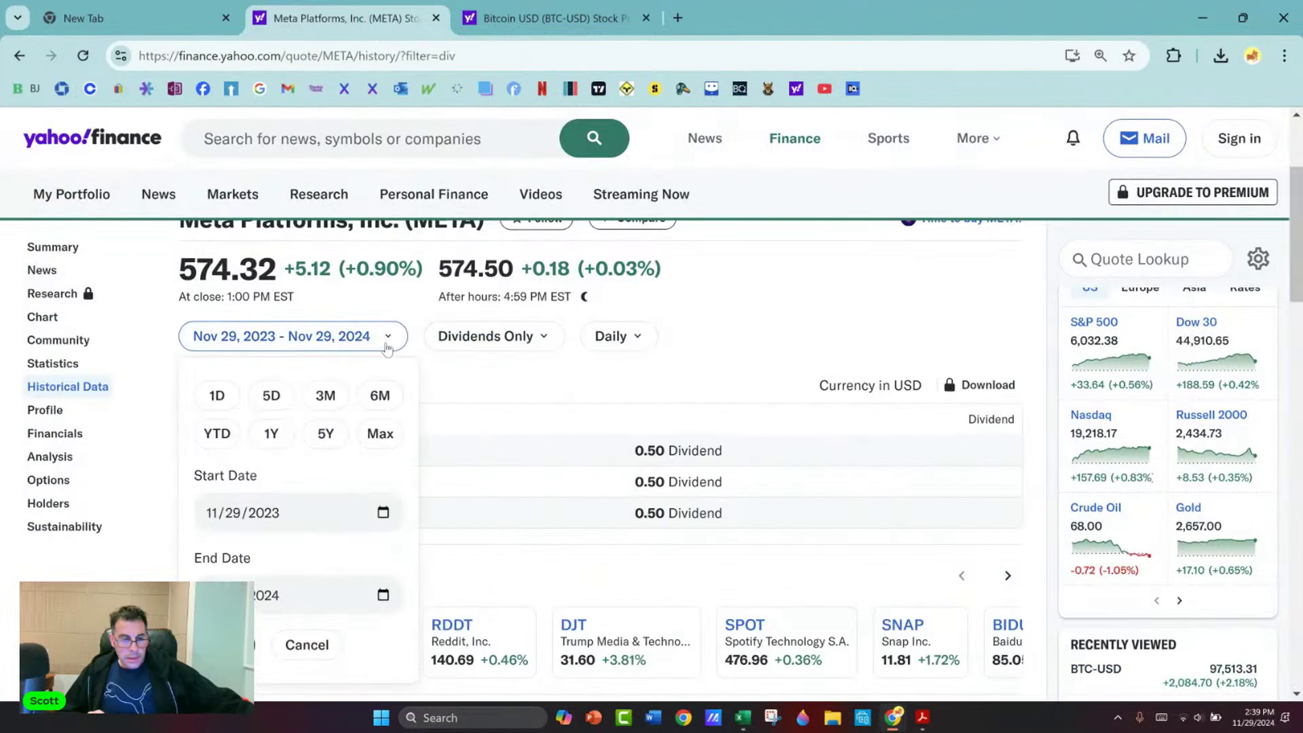
pyautogui.click(394, 363)
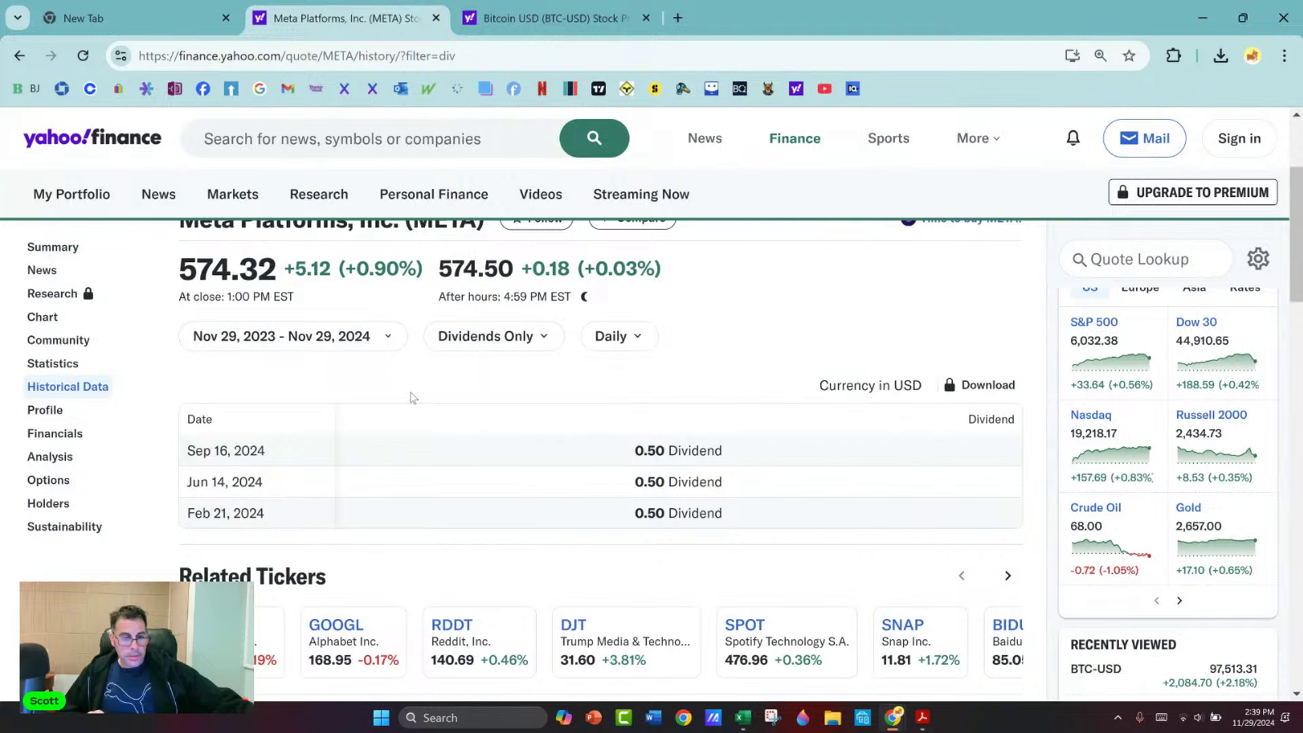
# Change the start date of the dividend history range to 11/29/2022 and apply it.
pyautogui.click(391, 337)
pyautogui.click(293, 512)
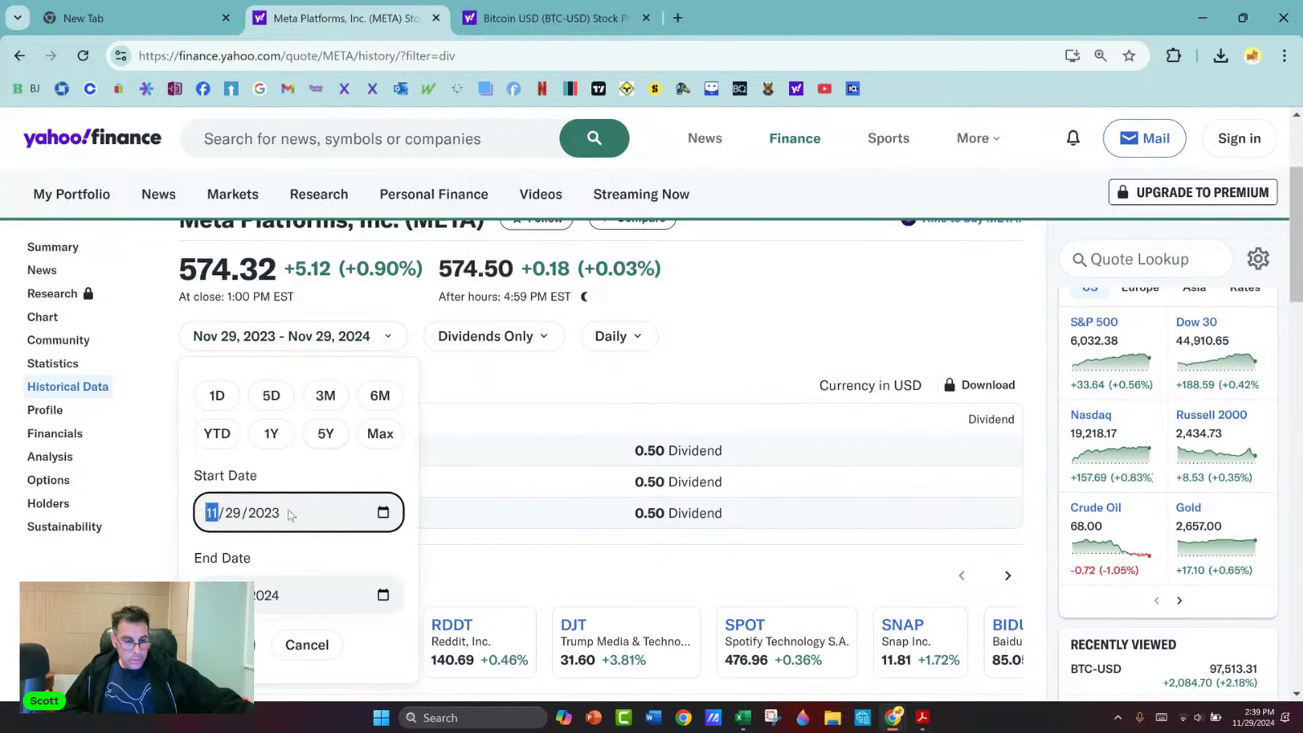
pyautogui.click(280, 514)
pyautogui.press('Down')
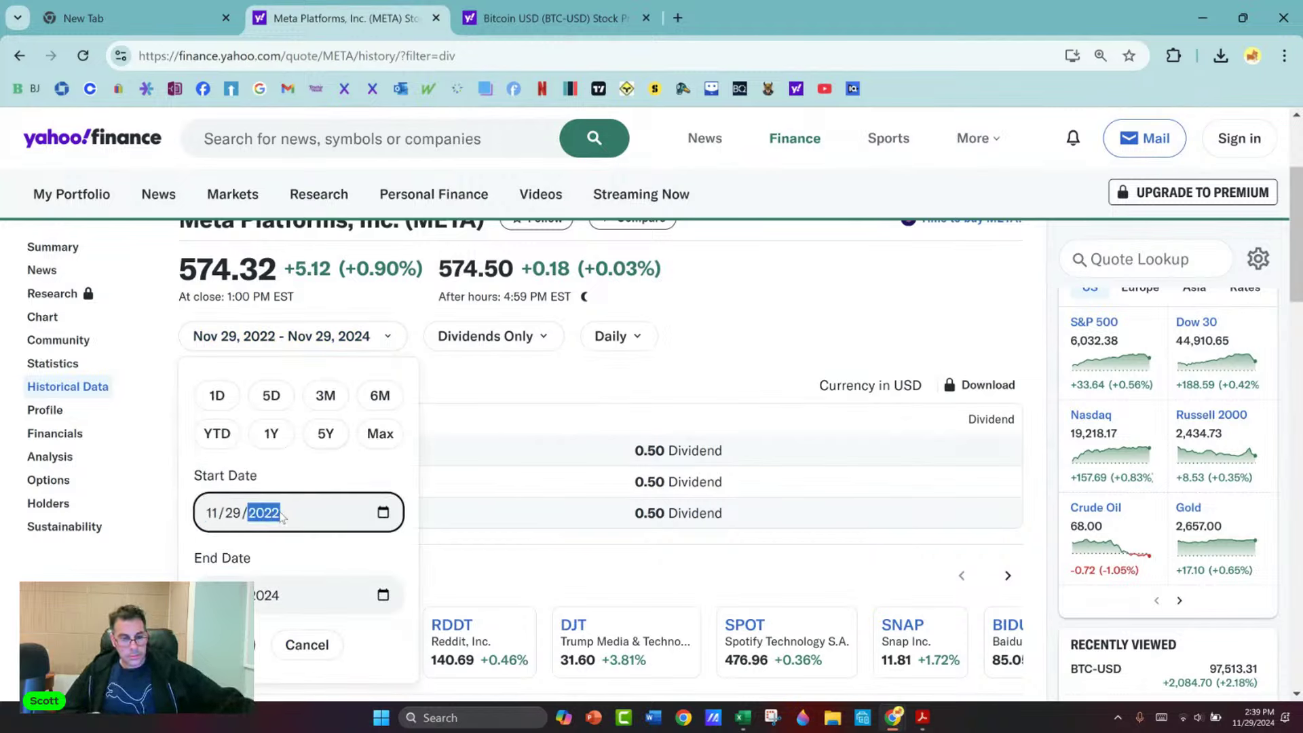
pyautogui.press('Return')
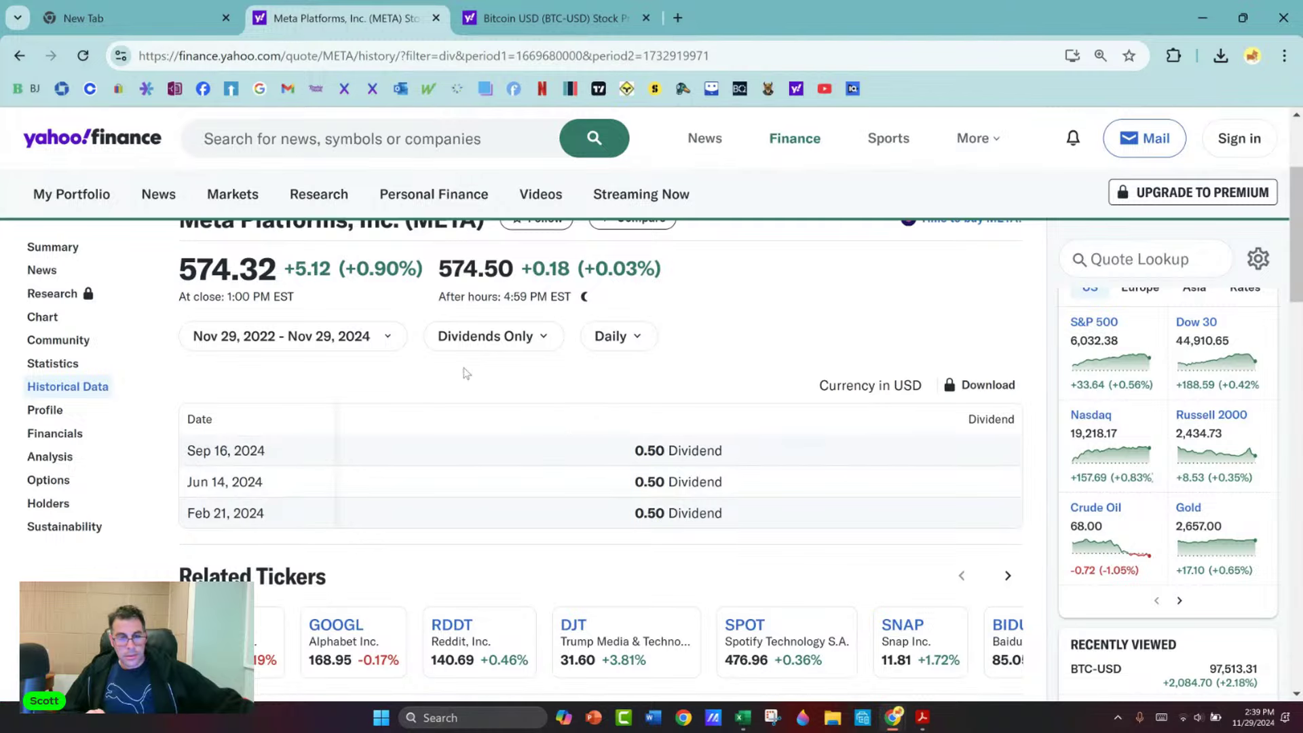
pyautogui.scroll(-1, 495, 367)
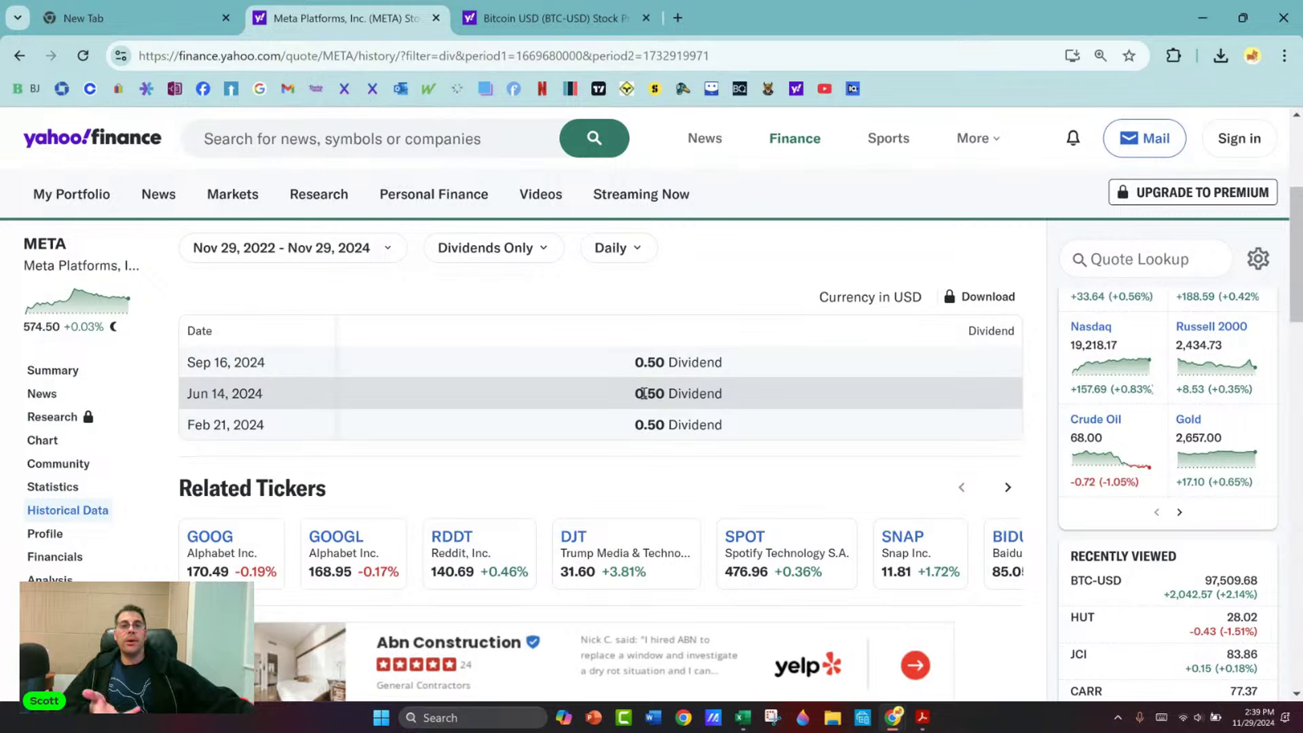
# Capture a snip of the dividend table from its Date heading through the Feb 21, 2024 row and close the Snipping Tool.
pyautogui.hotkey('alt', 'Tab')
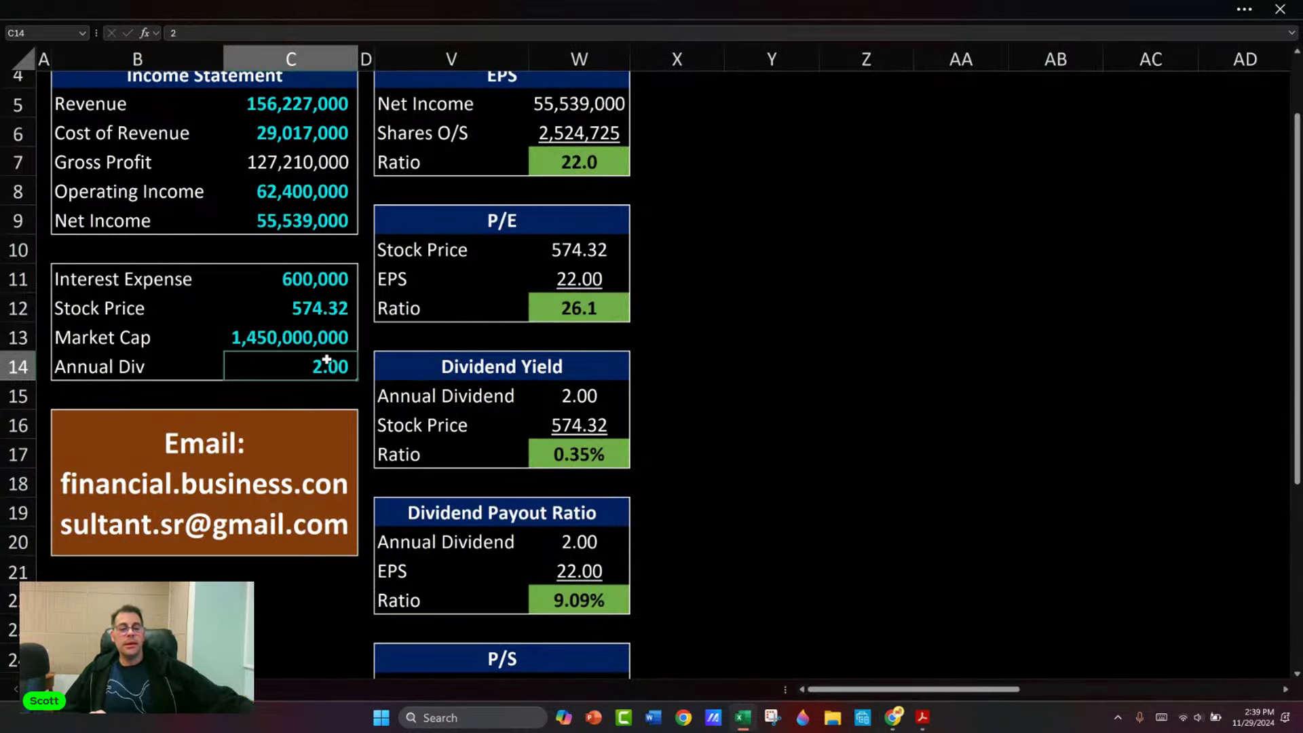
pyautogui.hotkey('alt', 'Tab')
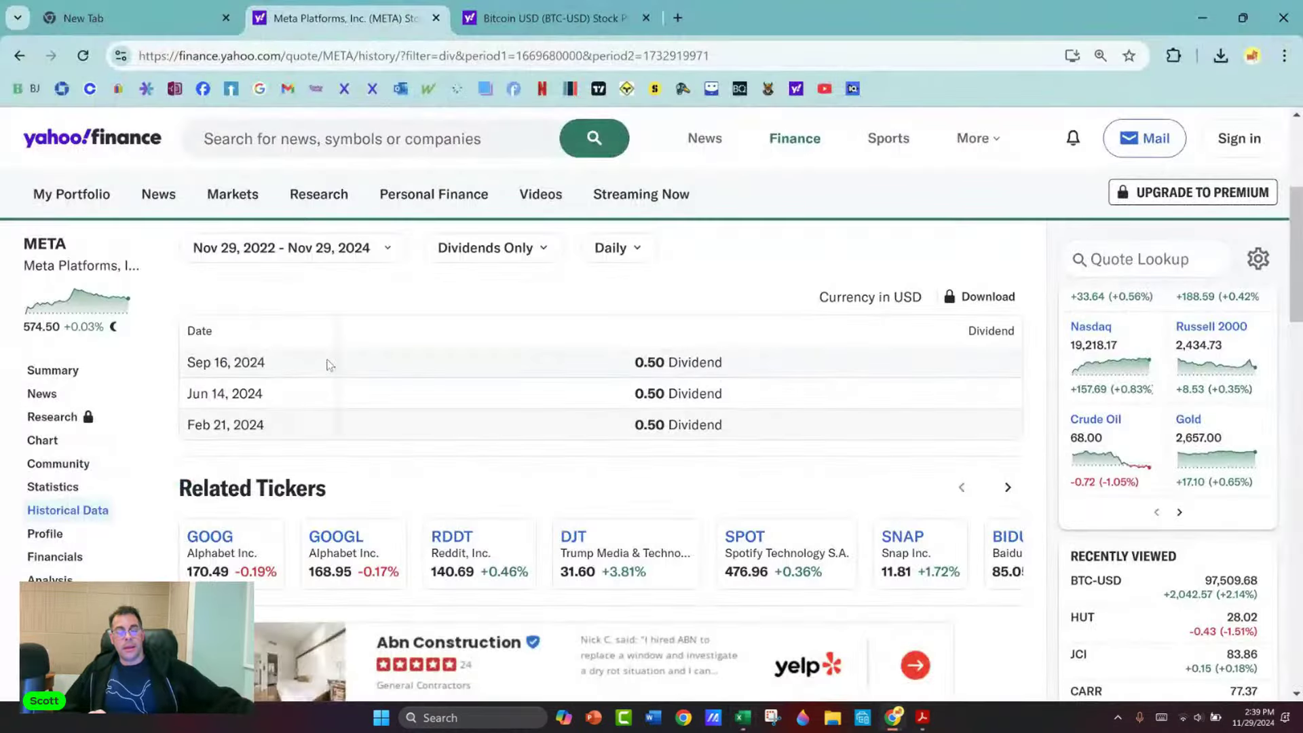
pyautogui.click(774, 718)
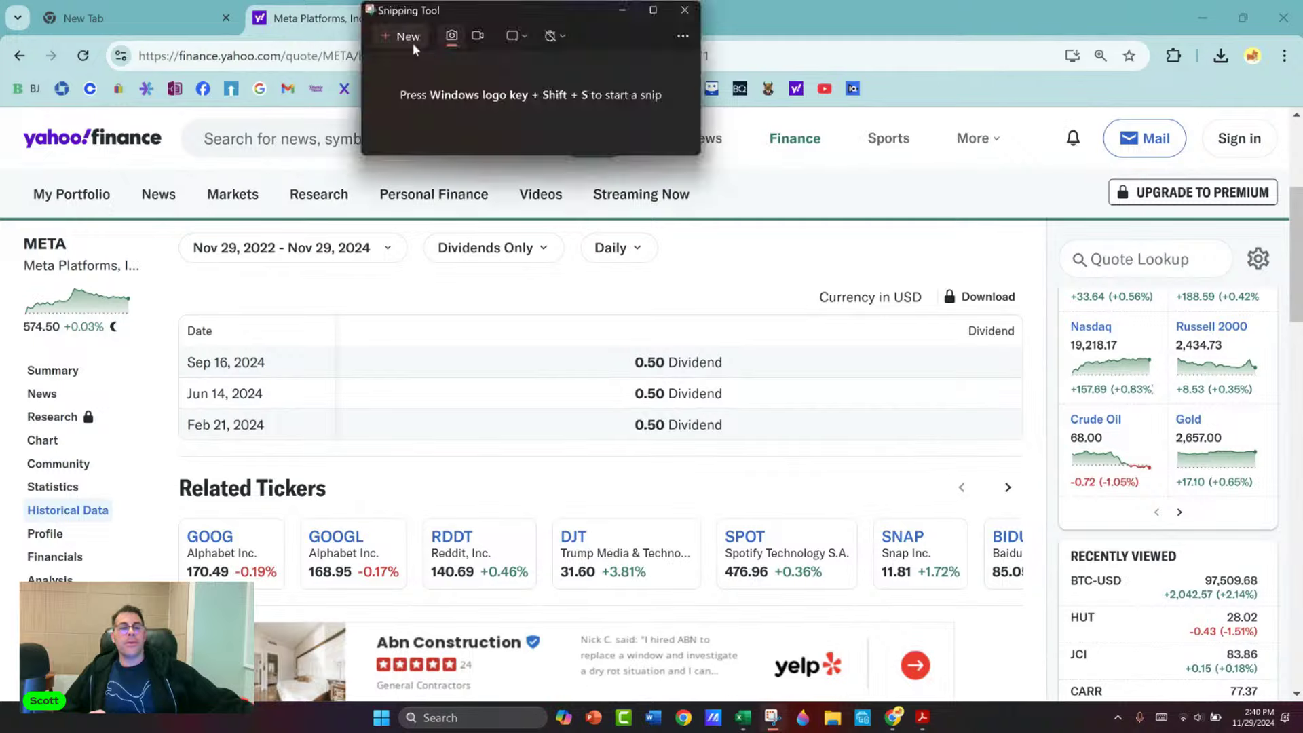
pyautogui.click(412, 41)
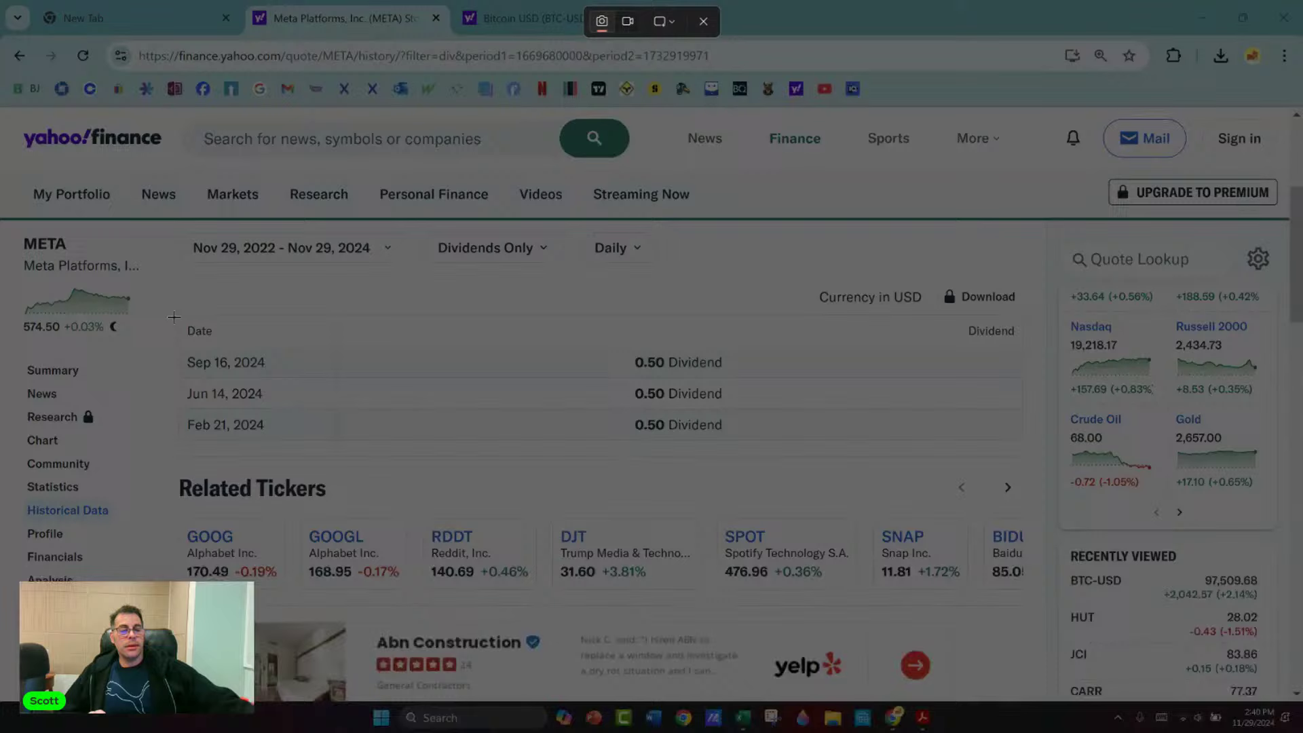
pyautogui.moveTo(176, 311); pyautogui.dragTo(740, 450)
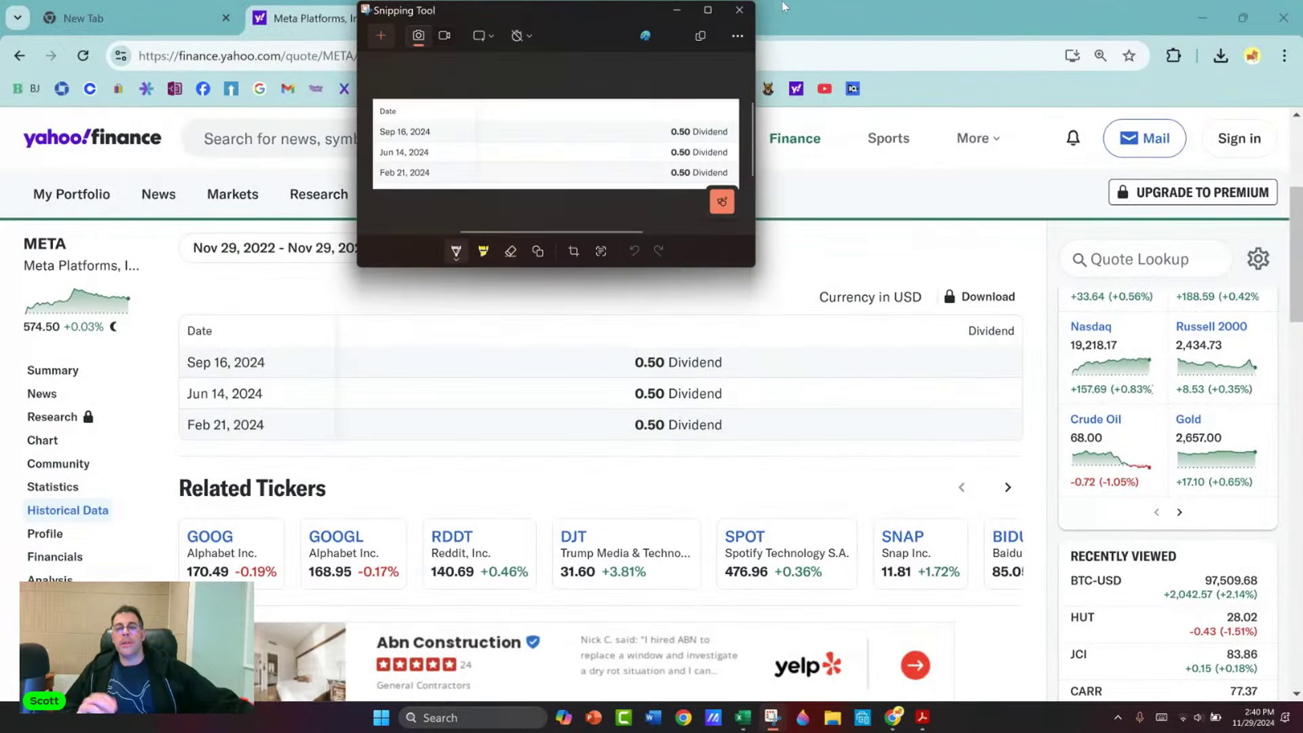
pyautogui.click(739, 12)
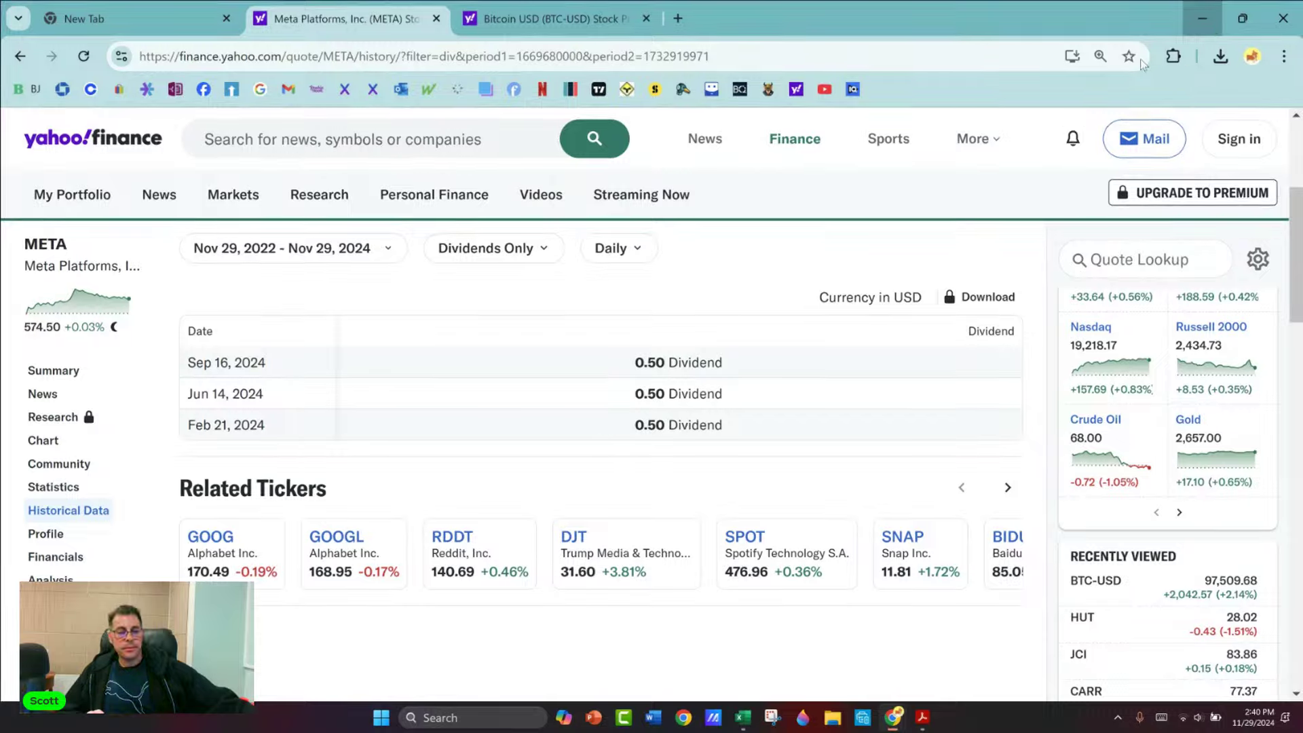
# Switch to the Excel workbook, paste the dividend snip, shrink it and place it beside the Dividend Yield block across columns X to AC.
pyautogui.click(1205, 23)
pyautogui.click(742, 463)
pyautogui.hotkey('ctrl', 'v')
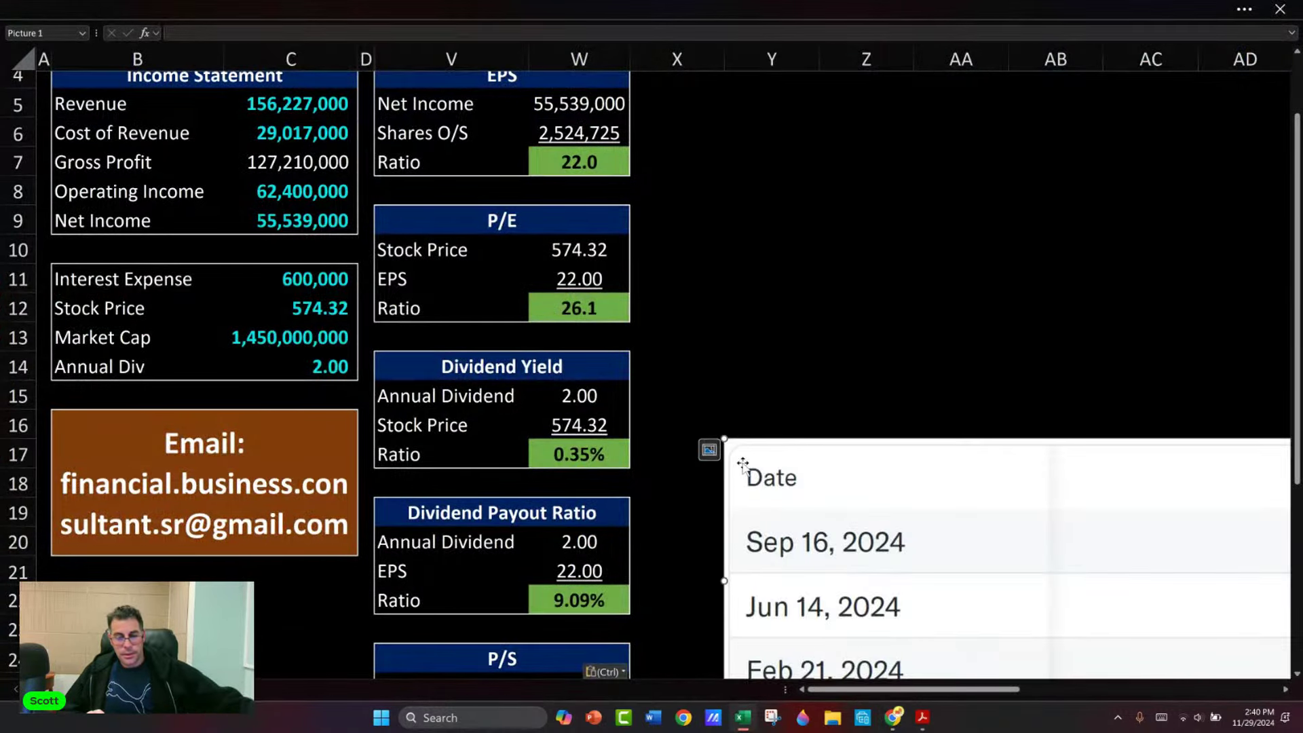
pyautogui.moveTo(747, 467); pyautogui.dragTo(1069, 384)
pyautogui.moveTo(1093, 401); pyautogui.dragTo(742, 332)
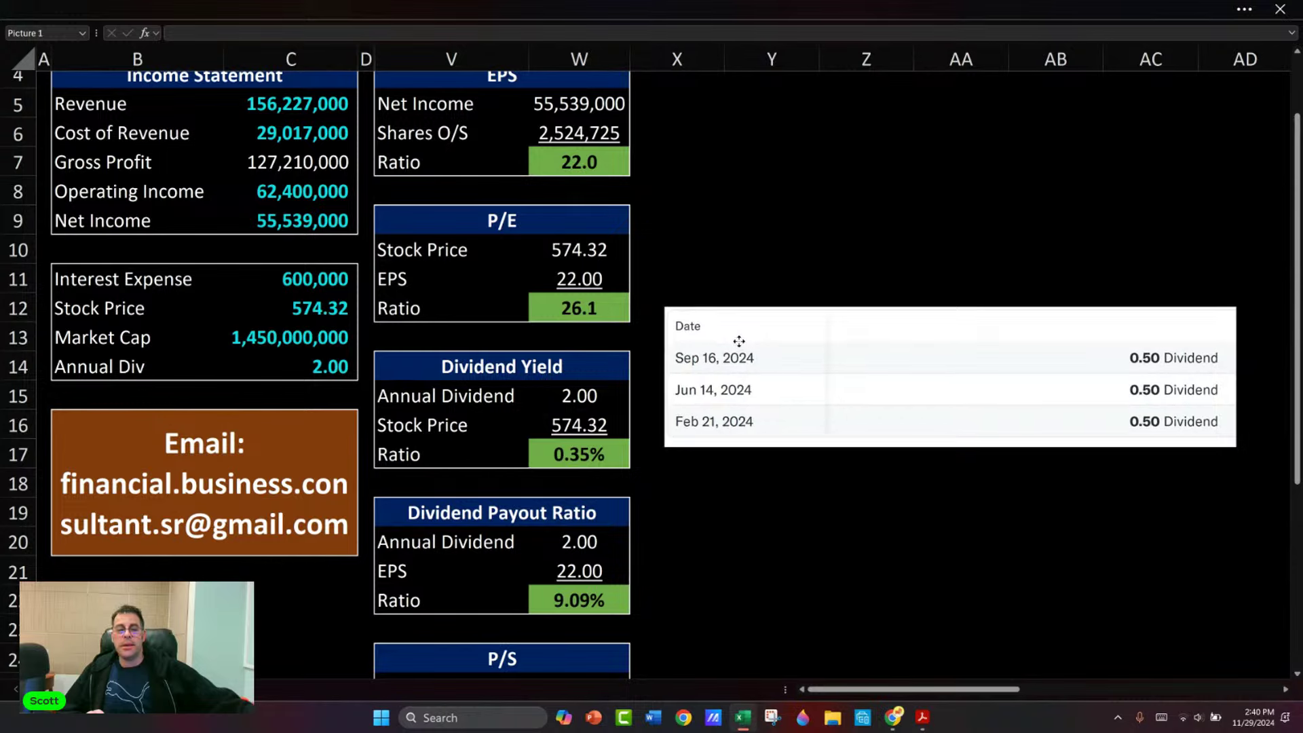
# Compare the worksheet's annual dividend and dividend yield with the Forward Dividend & Yield on Meta's Yahoo Finance summary page.
pyautogui.click(275, 369)
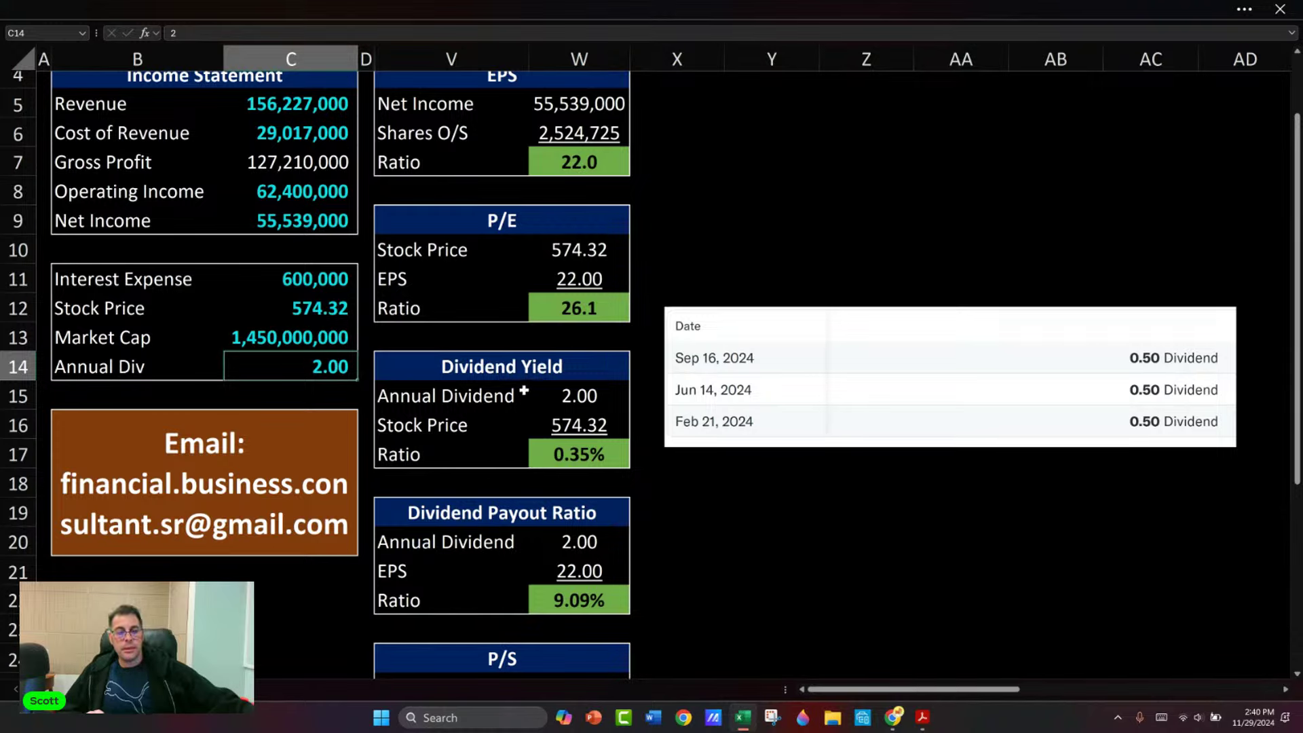
pyautogui.click(569, 445)
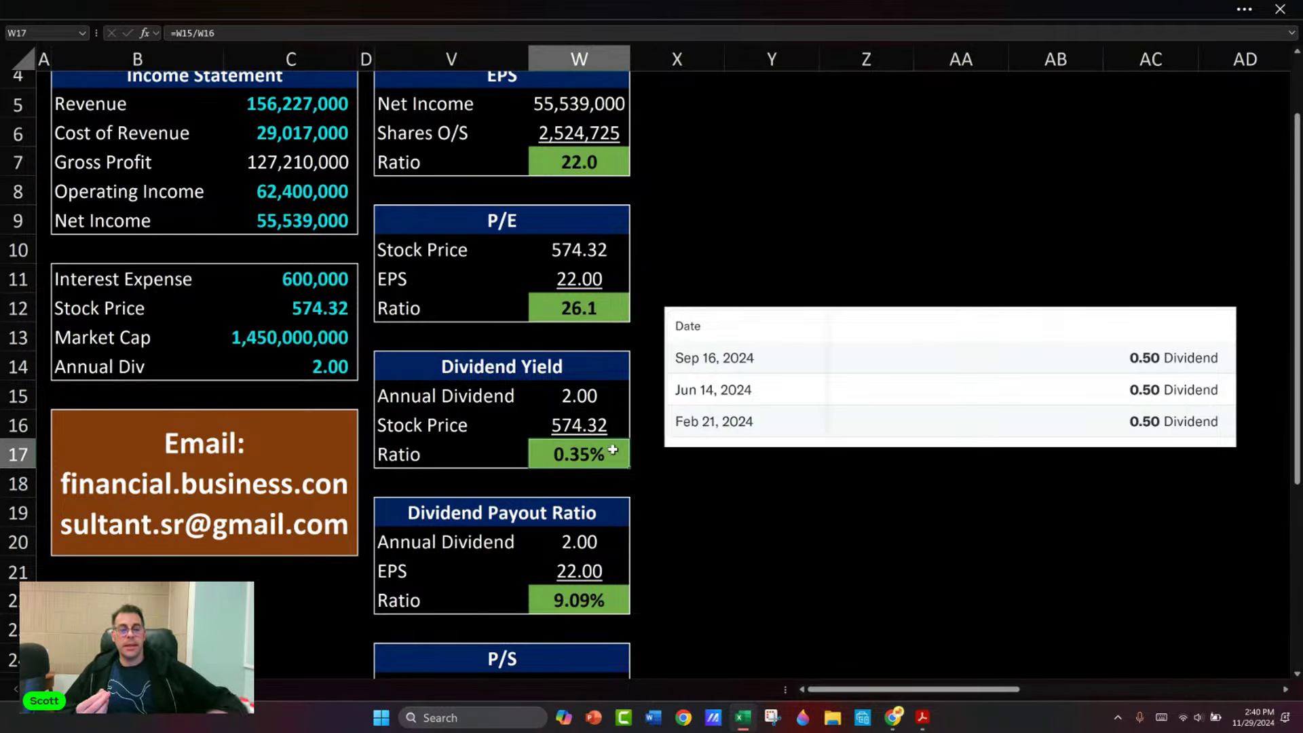
pyautogui.hotkey('alt', 'Tab')
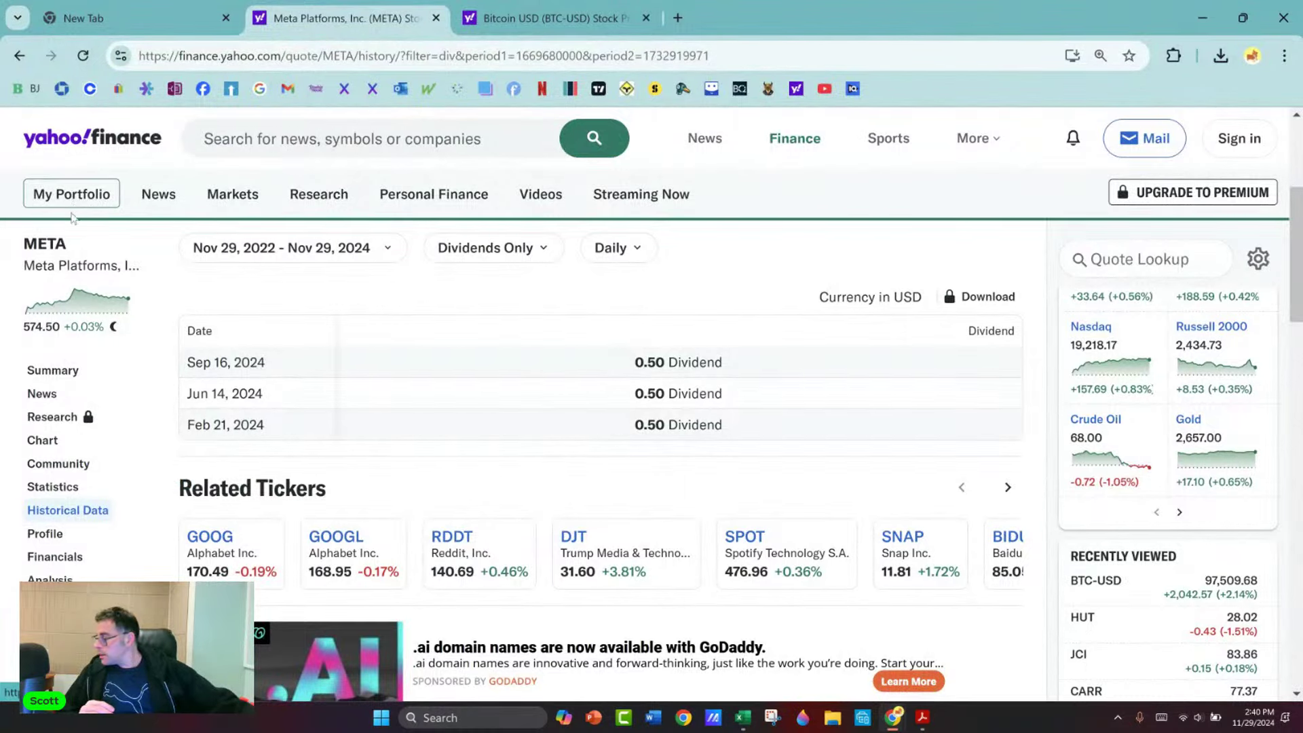
pyautogui.click(52, 370)
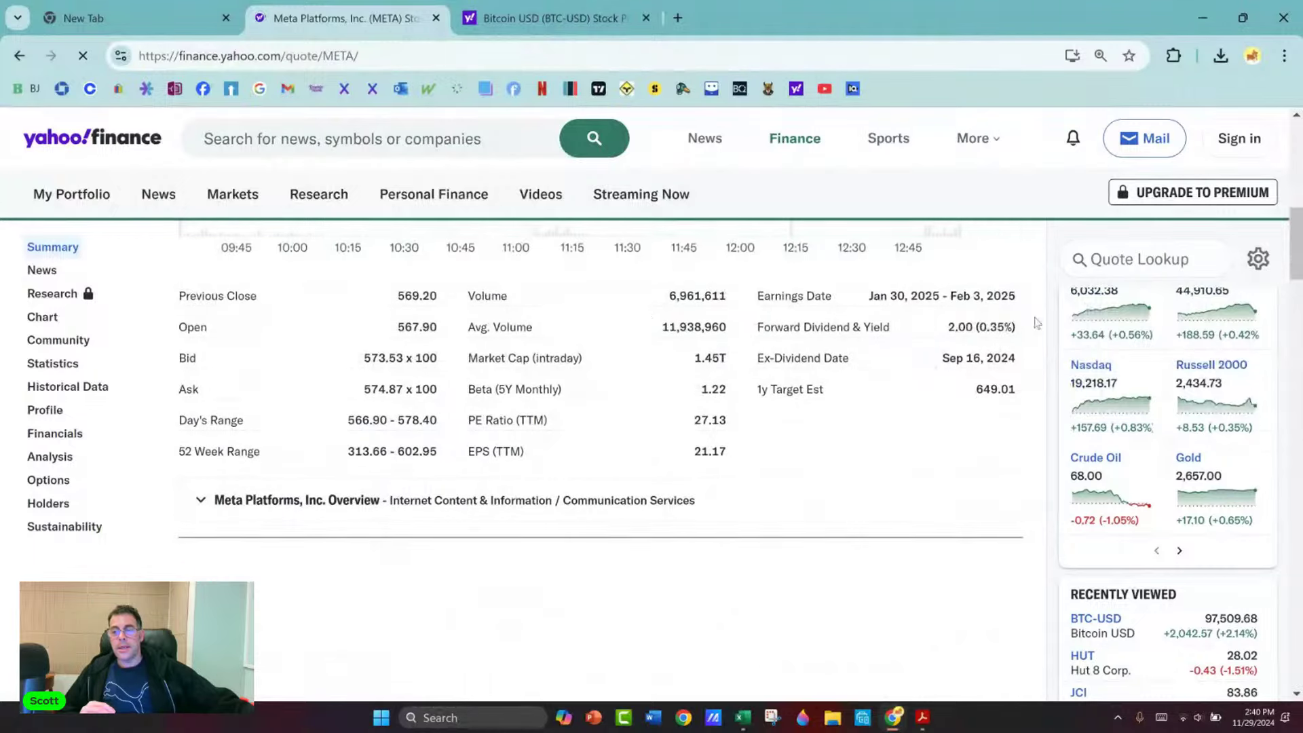
pyautogui.moveTo(975, 326); pyautogui.dragTo(1008, 328)
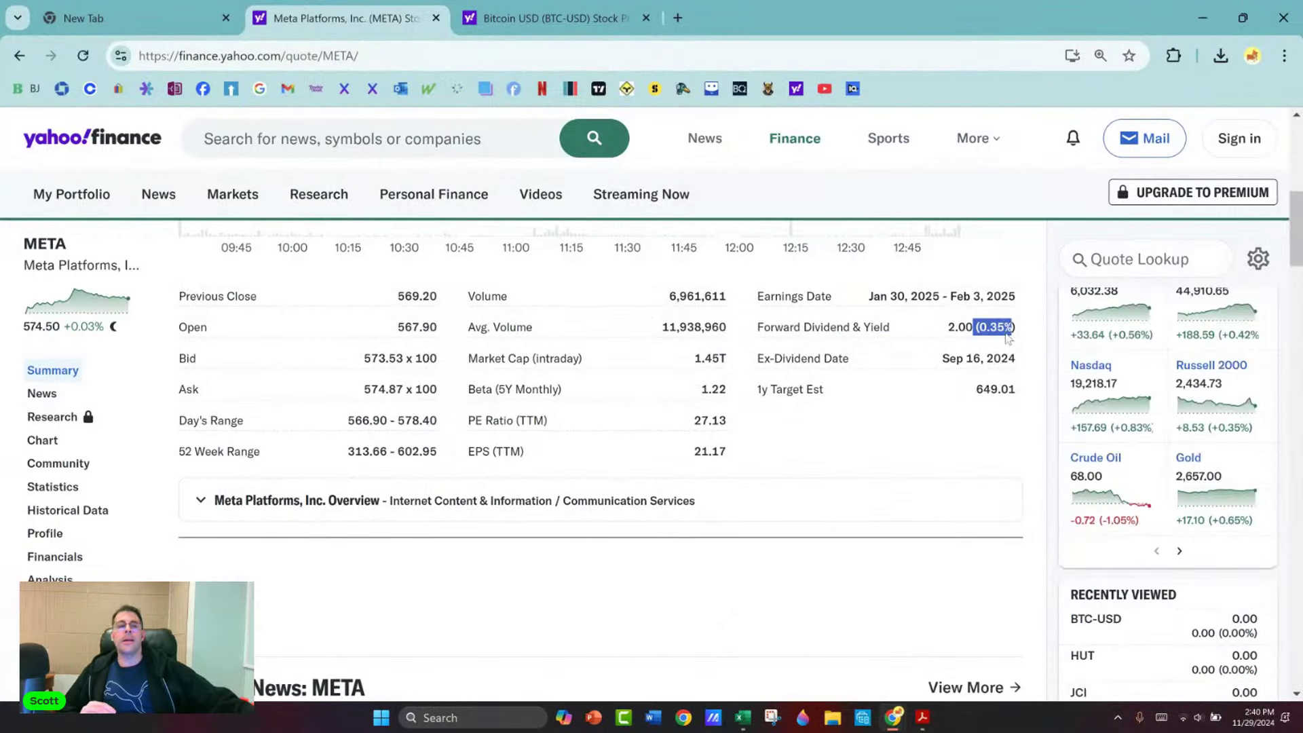
pyautogui.click(1190, 22)
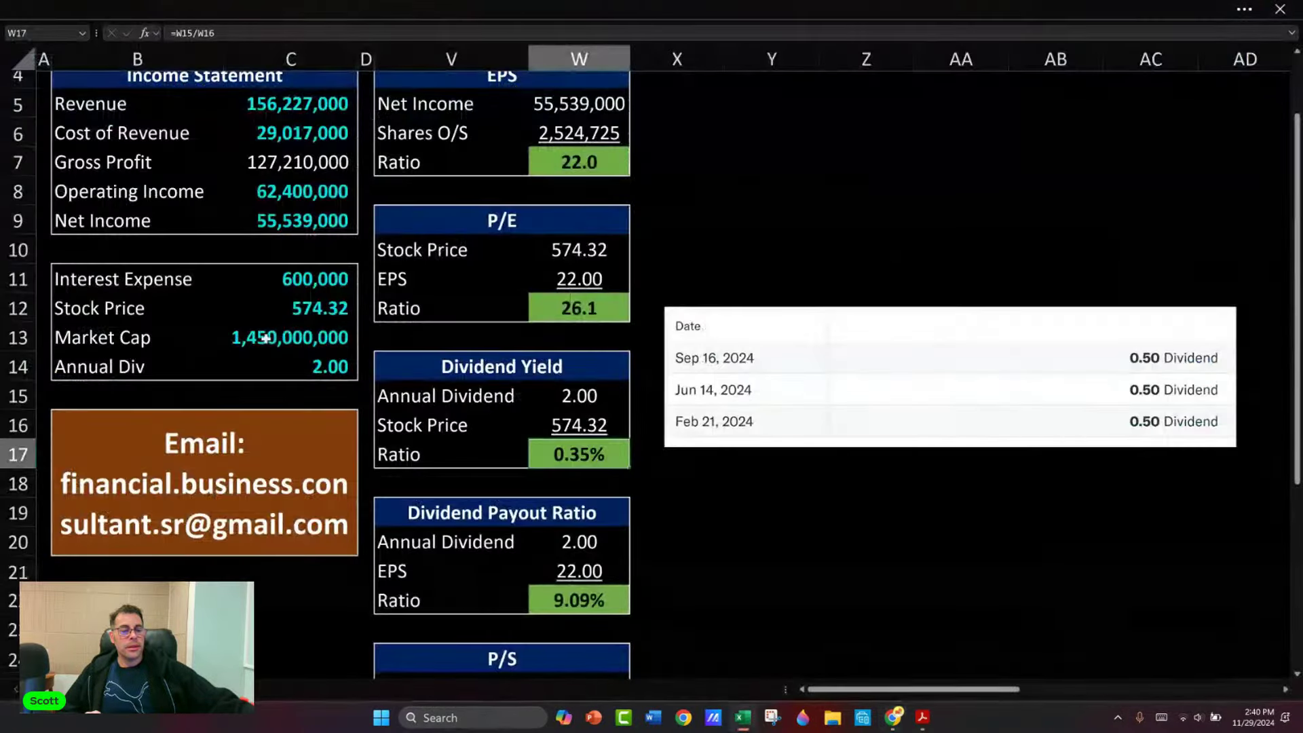
pyautogui.click(323, 365)
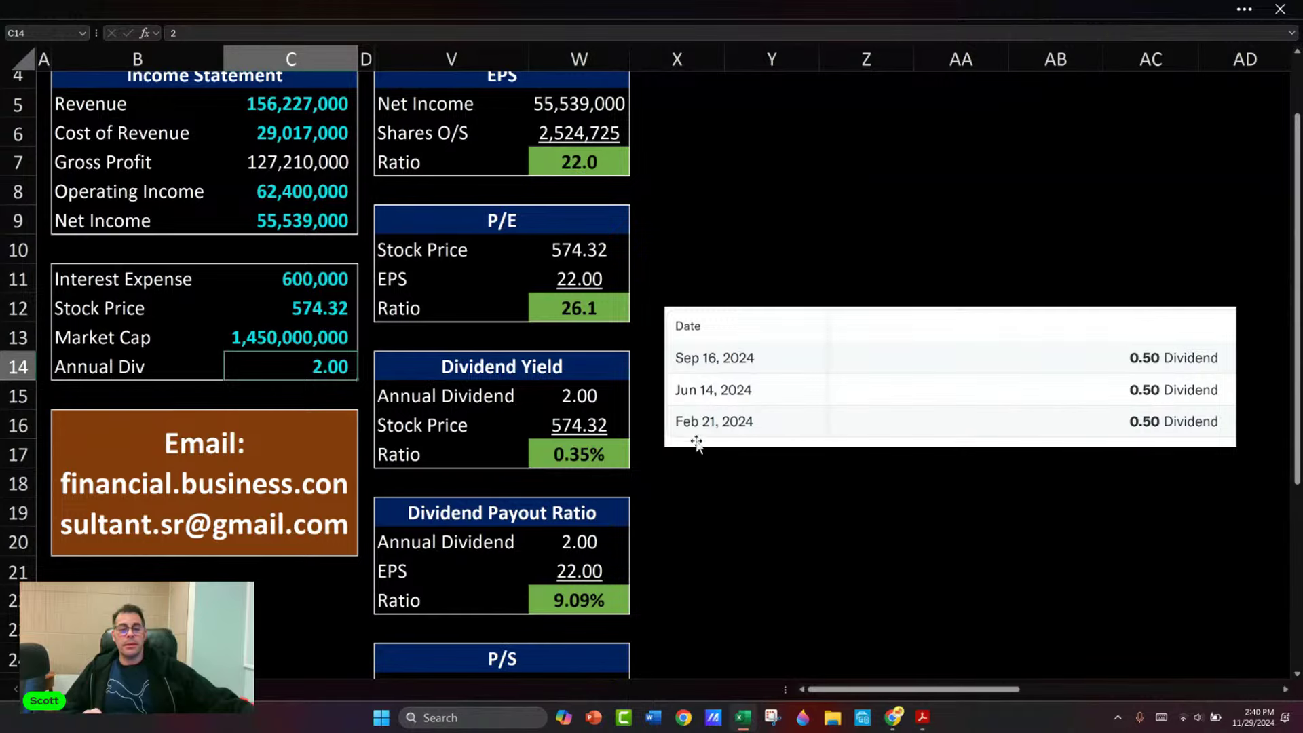
# Fill the Dividend Yield ratio cell W17 with yellow.
pyautogui.click(587, 446)
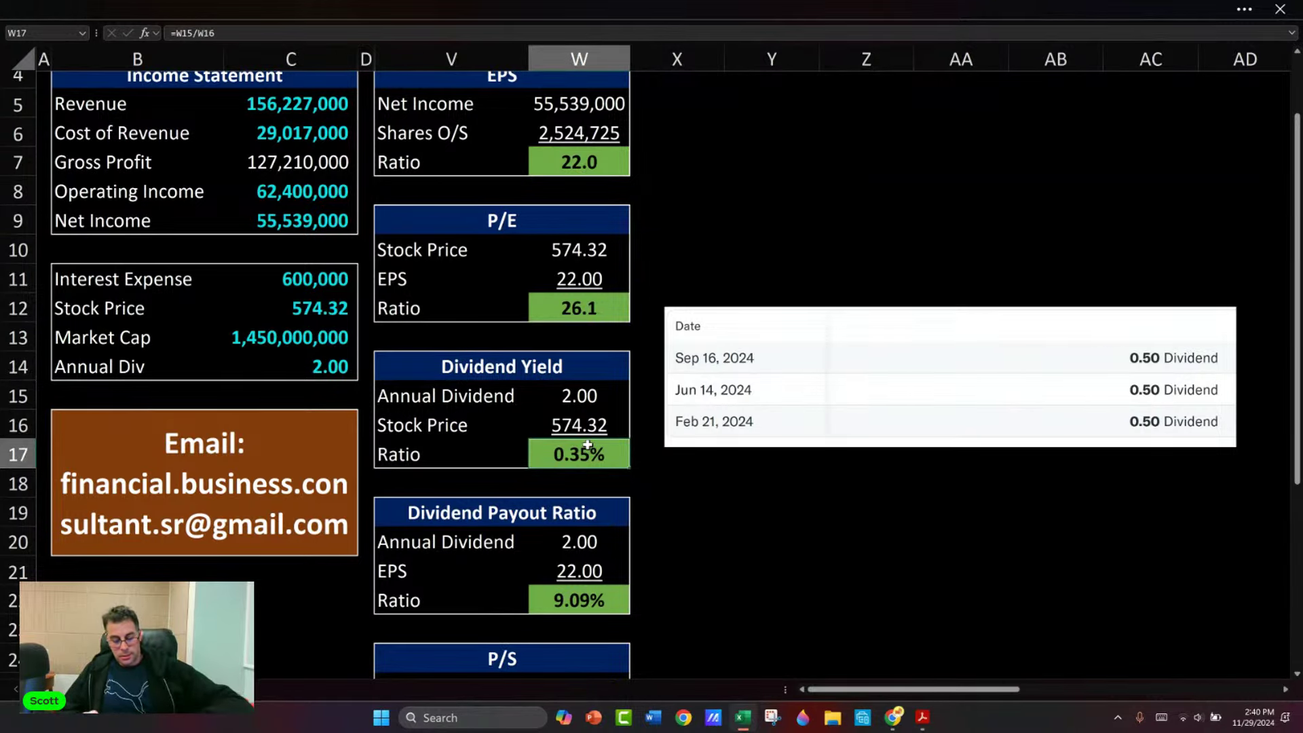
pyautogui.rightClick(588, 445)
pyautogui.click(686, 558)
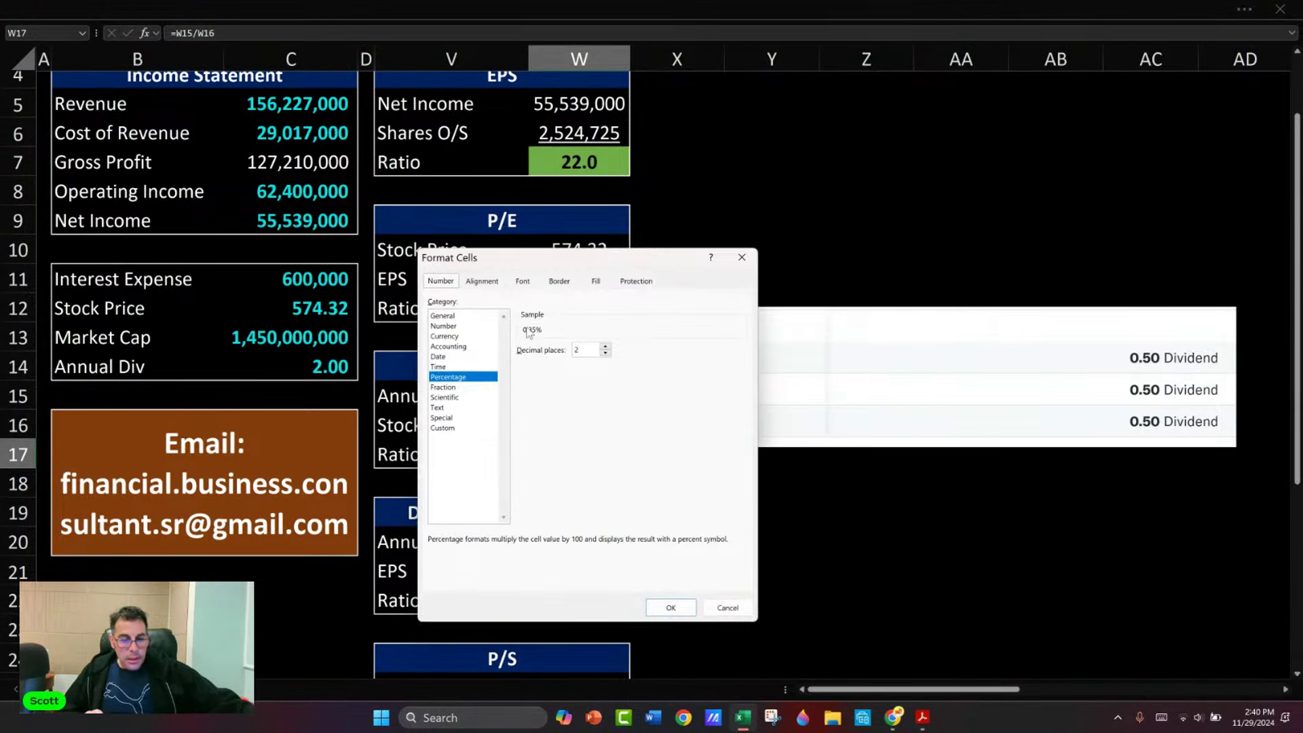
pyautogui.click(595, 281)
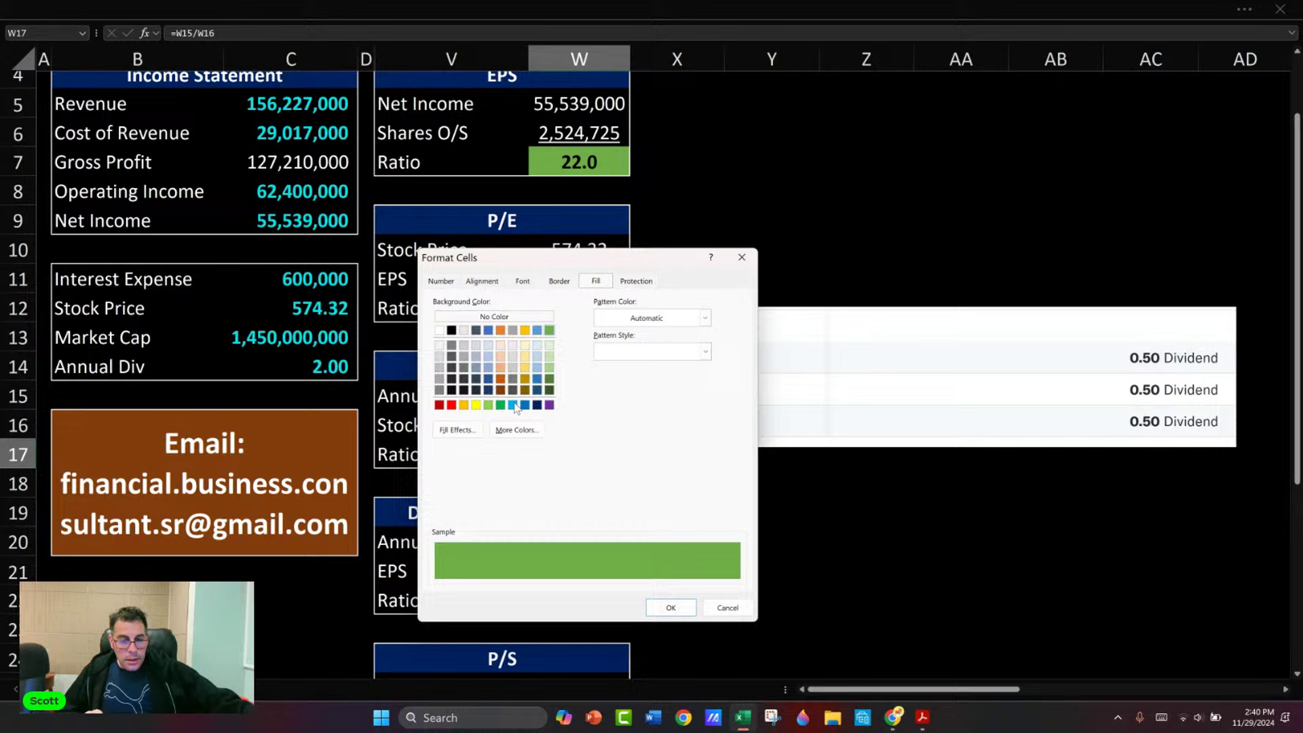
pyautogui.click(476, 405)
pyautogui.click(668, 607)
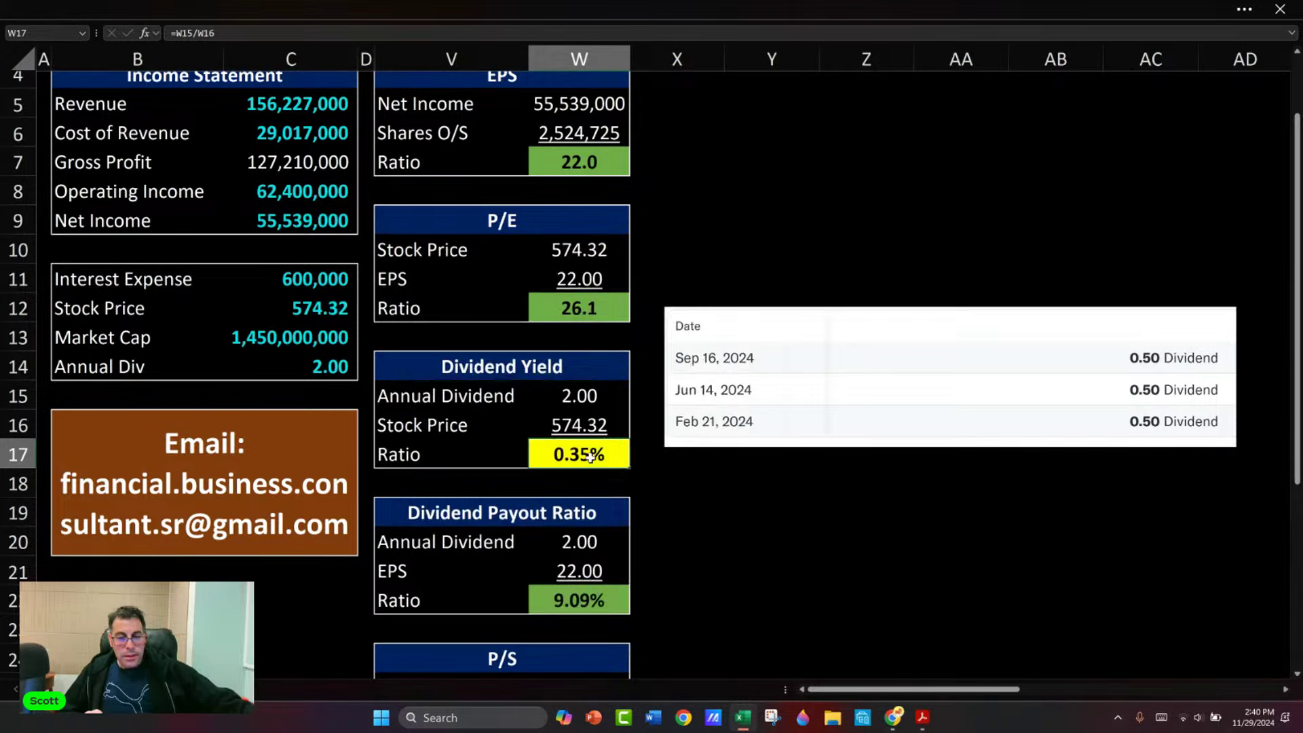
# Double the annual dividend in C14 by entering the formula =2*2.
pyautogui.click(299, 365)
pyautogui.doubleClick(299, 365)
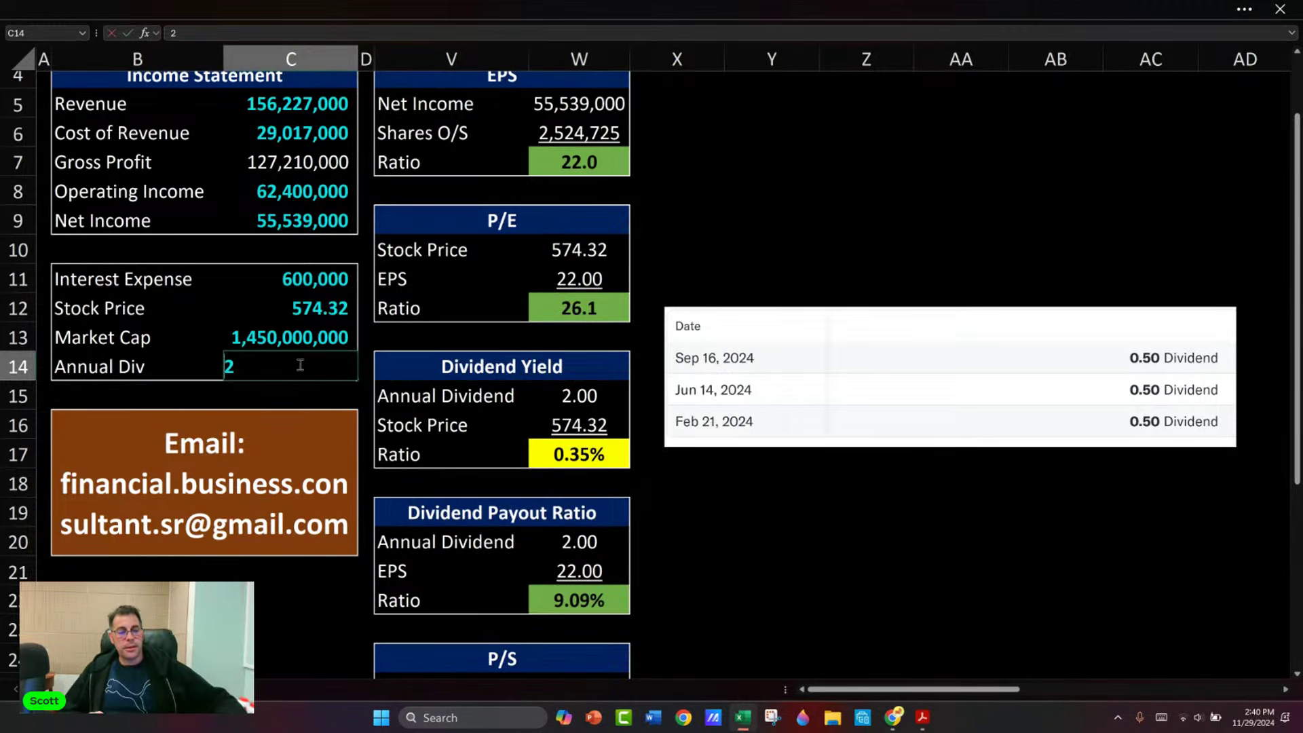
pyautogui.press('Home')
pyautogui.write('=2')
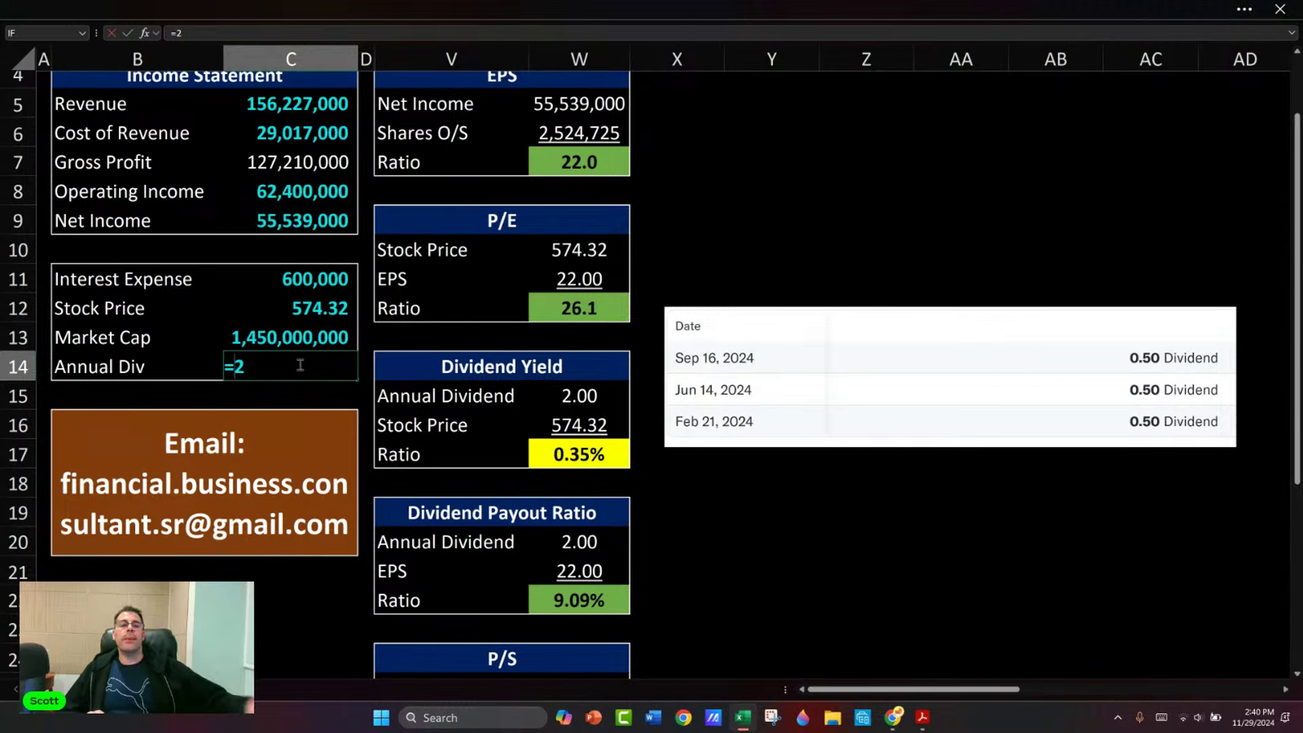
pyautogui.write('*')
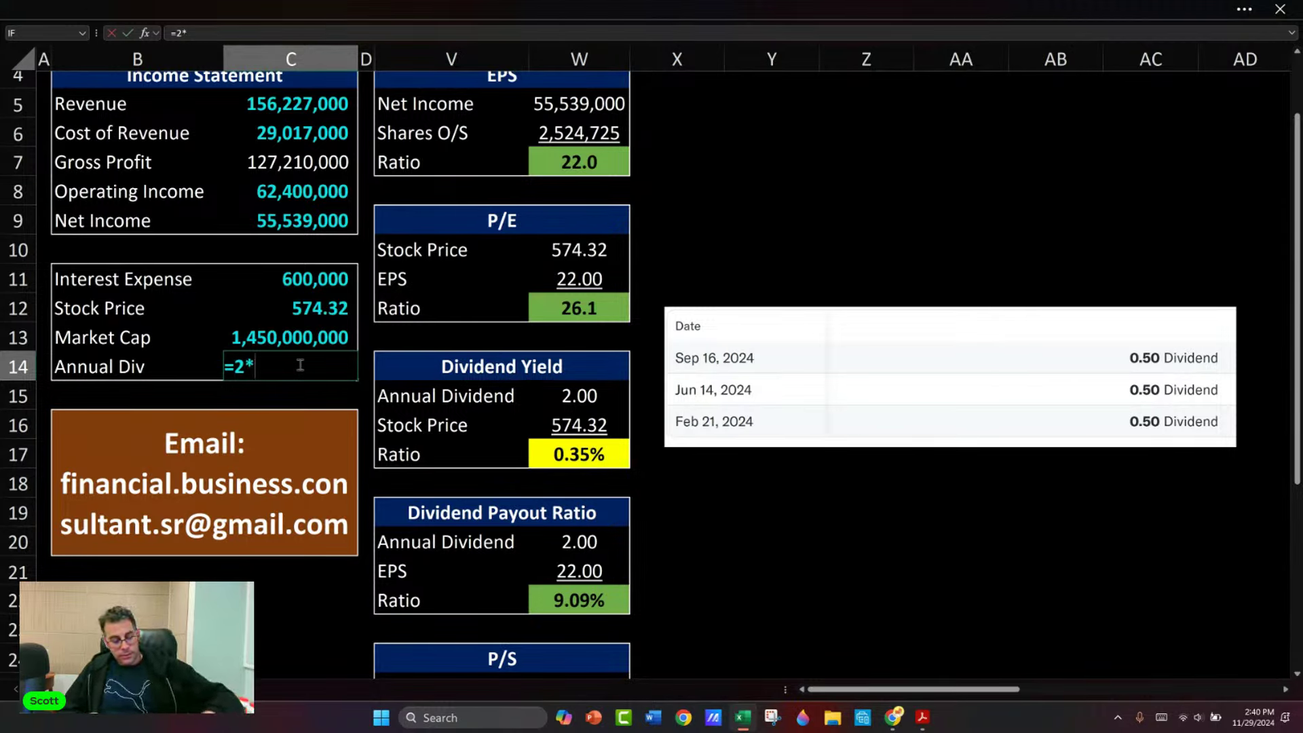
pyautogui.write('2')
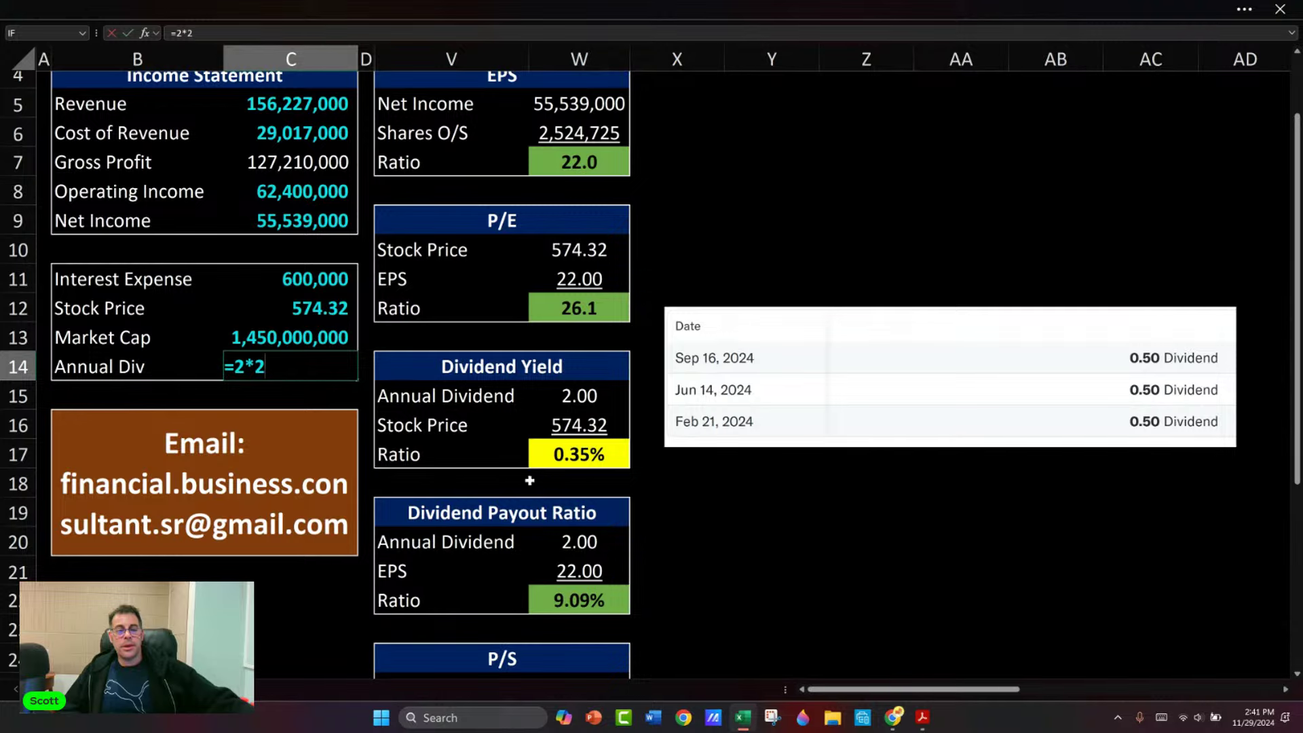
pyautogui.press('Return')
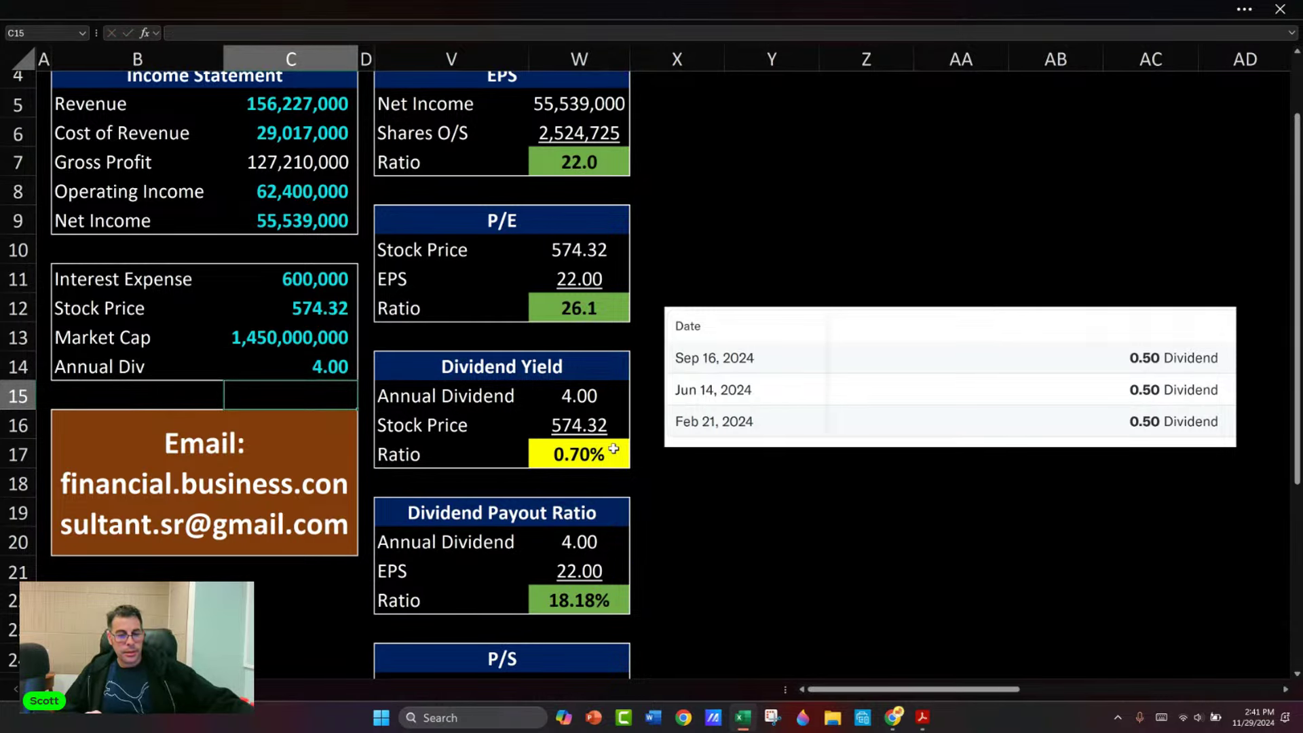
# Set the annual dividend in C14 back to 2.
pyautogui.press('Up')
pyautogui.write('2')
pyautogui.hotkey('ctrl', 'Return')
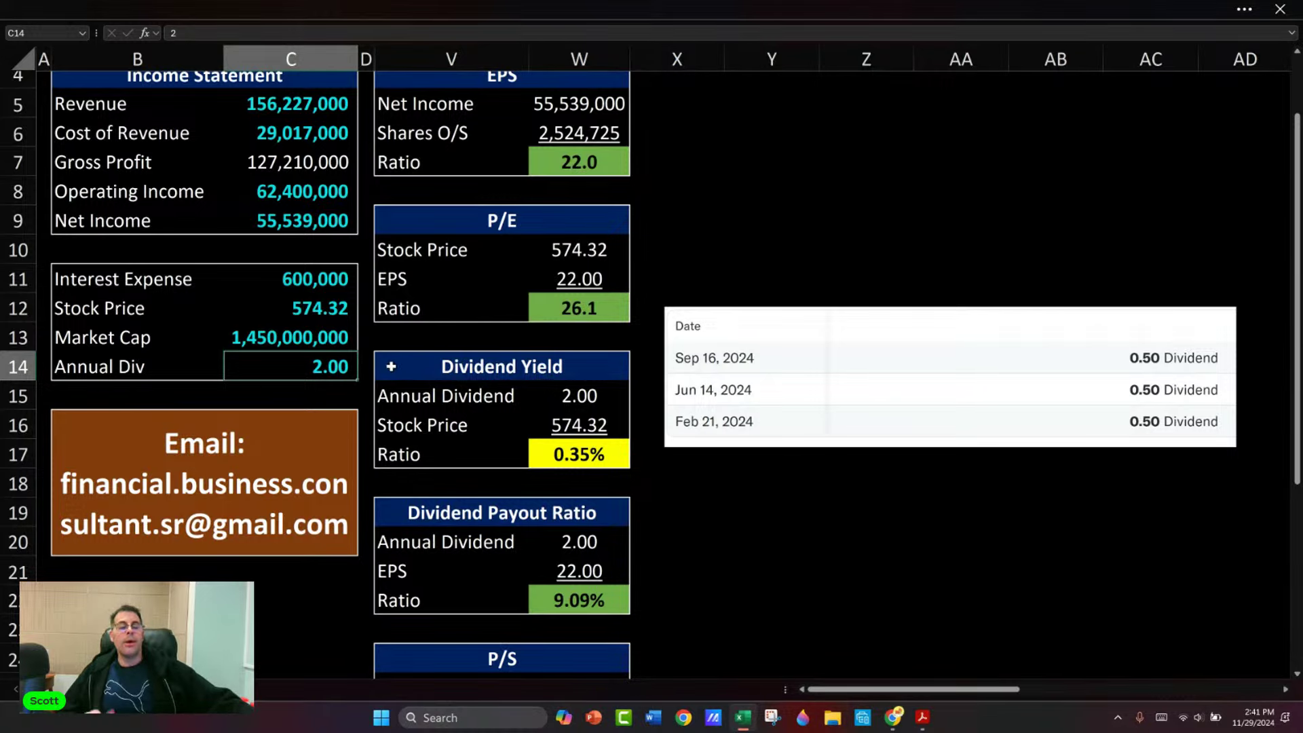
# Halve the stock price in C12 by entering the formula =574.32/2.
pyautogui.click(311, 304)
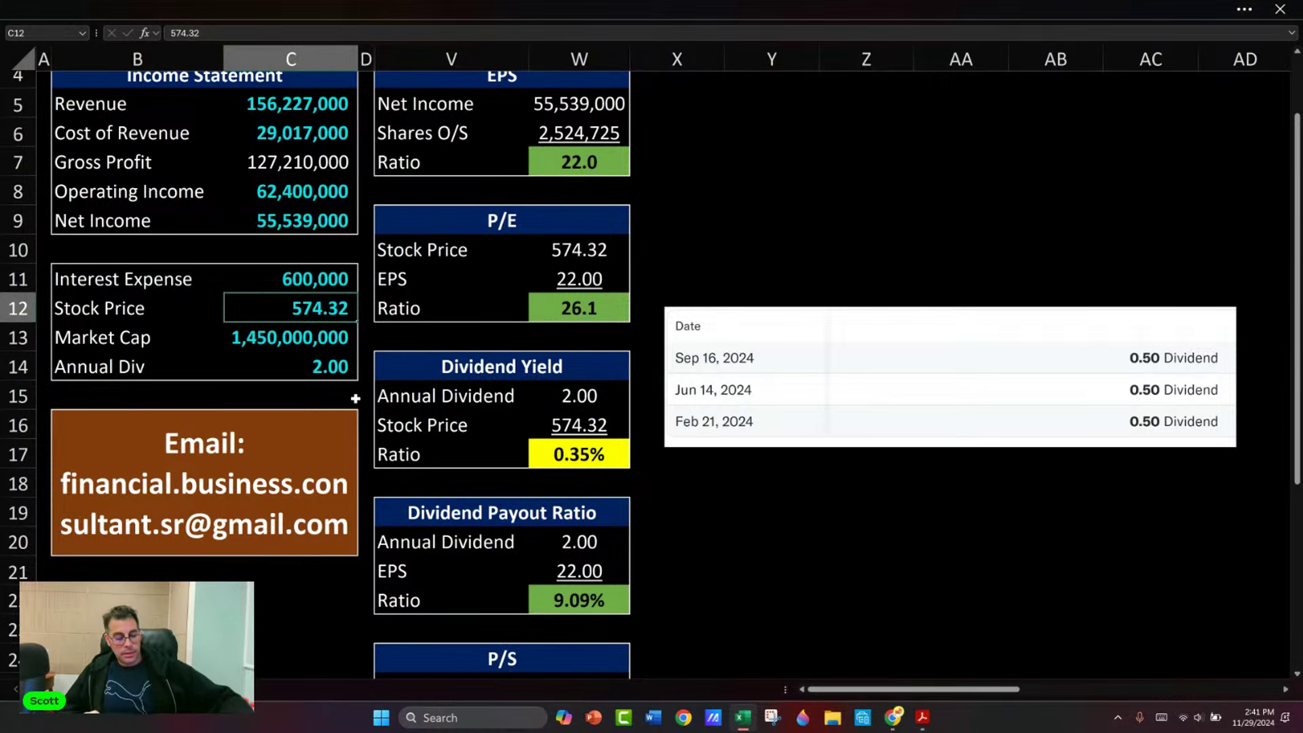
pyautogui.press('F2')
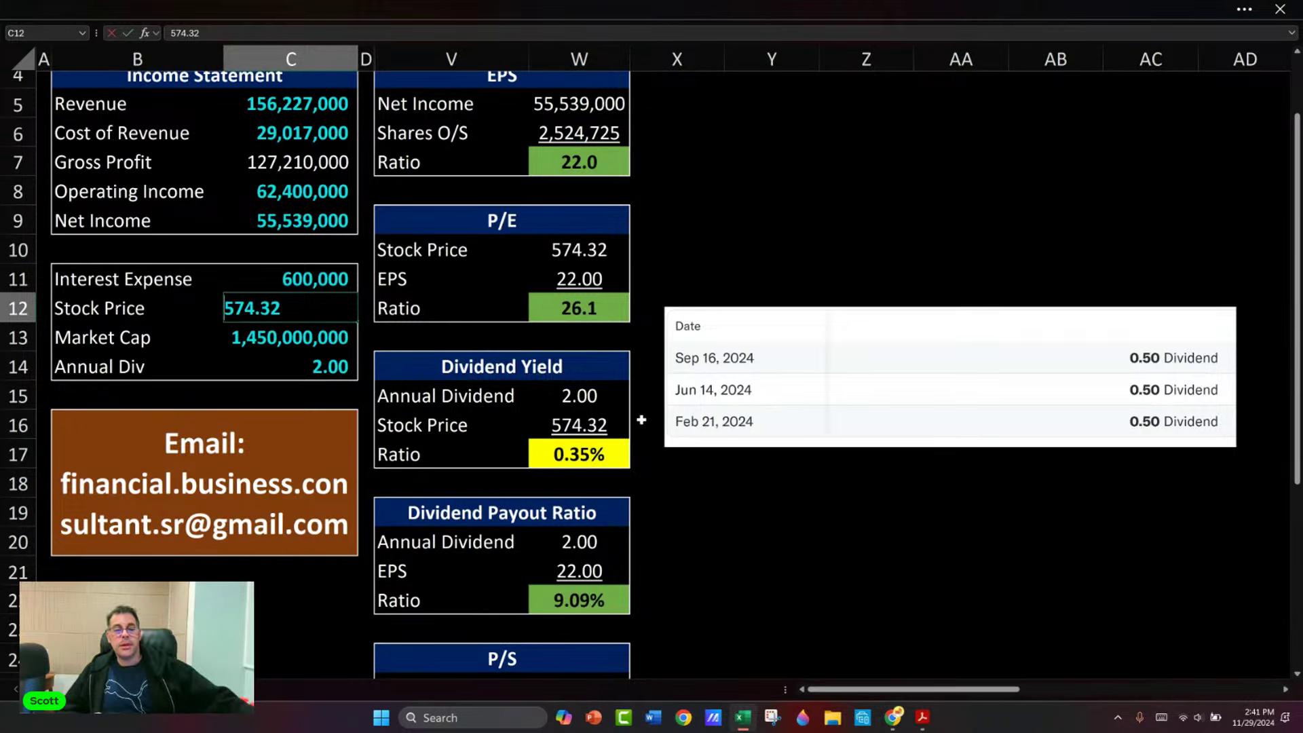
pyautogui.write('=')
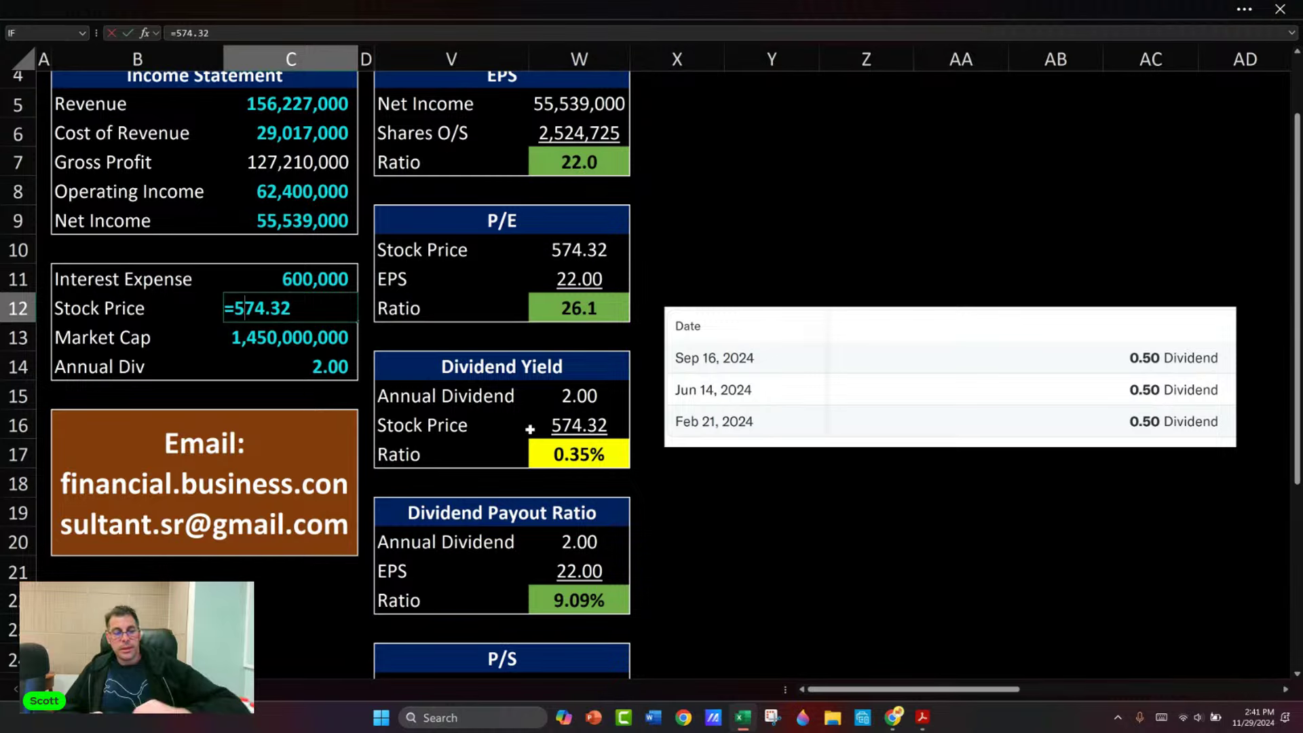
pyautogui.write('/2')
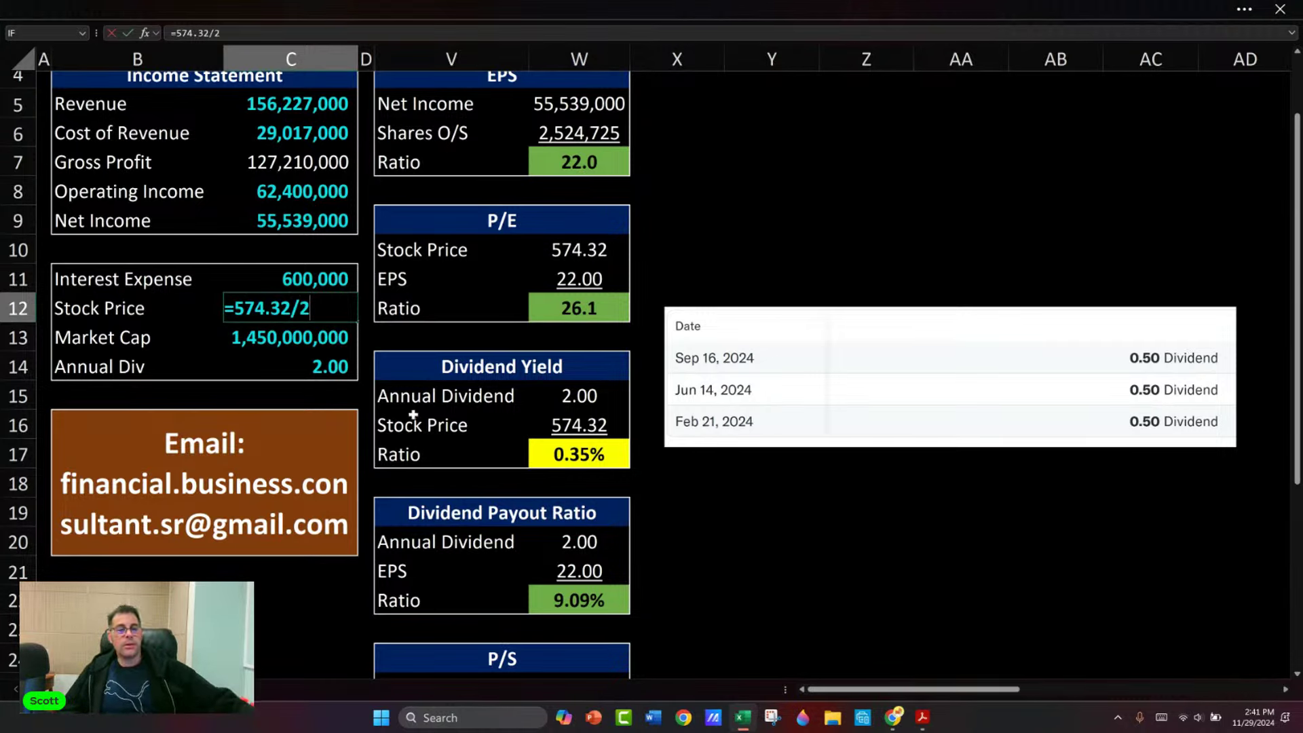
pyautogui.press('Return')
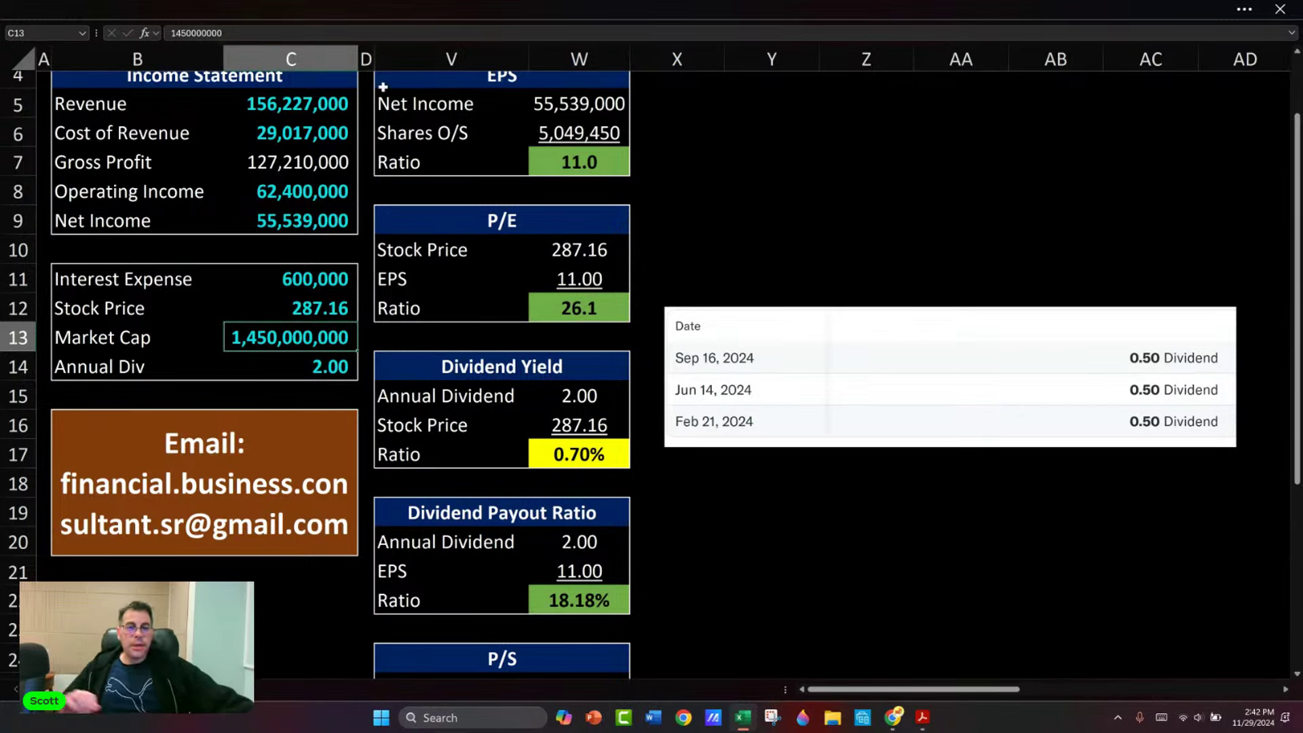
pyautogui.moveTo(366, 59); pyautogui.dragTo(598, 61)
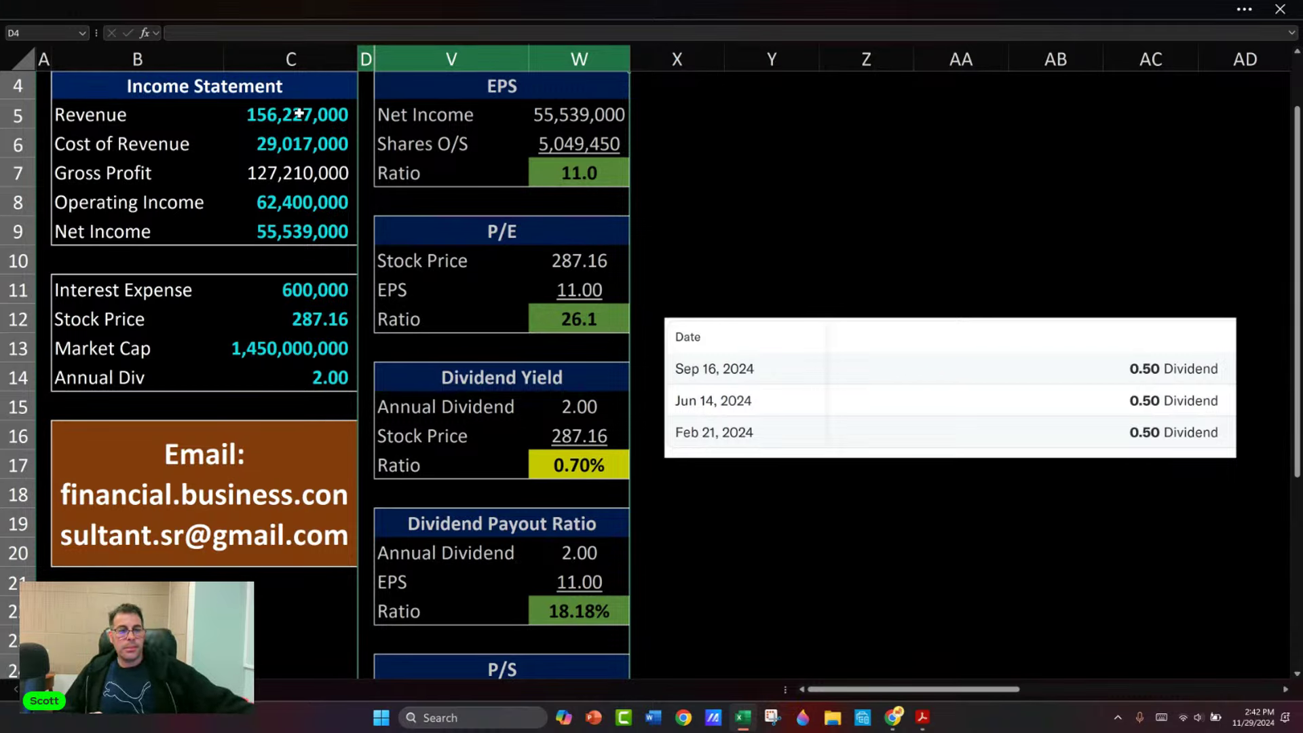
pyautogui.click(279, 119)
pyautogui.click(291, 153)
pyautogui.click(281, 276)
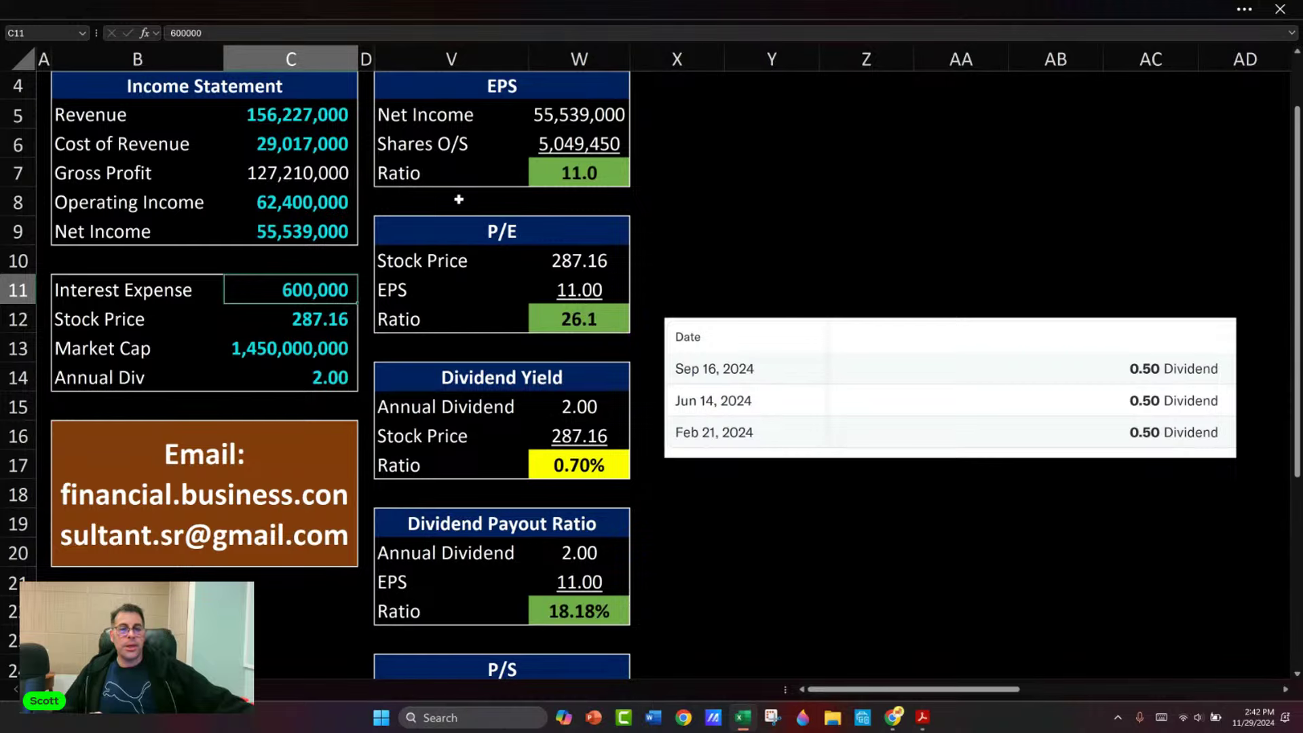
# Inspect the formulas behind Net Income and Shares O/S in the EPS block and Stock Price in the P/E block.
pyautogui.scroll(1, 487, 97)
pyautogui.click(570, 191)
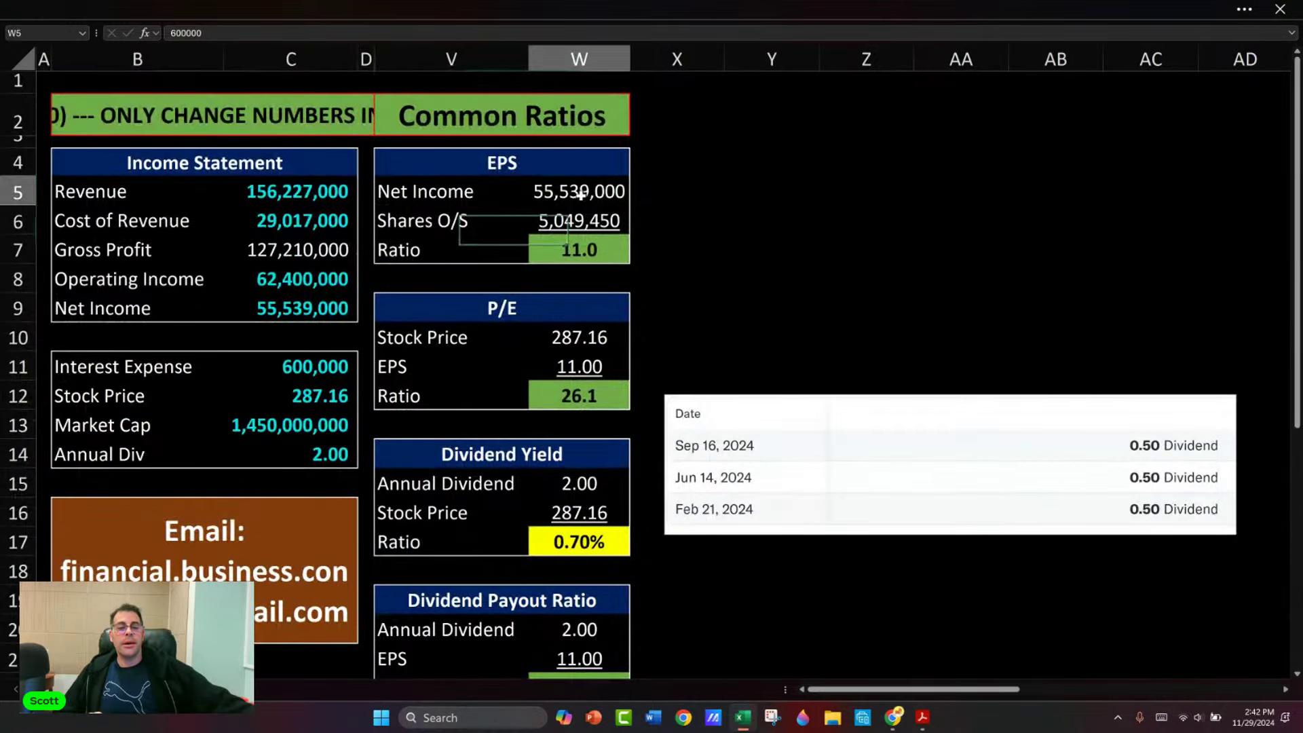
pyautogui.press('F2')
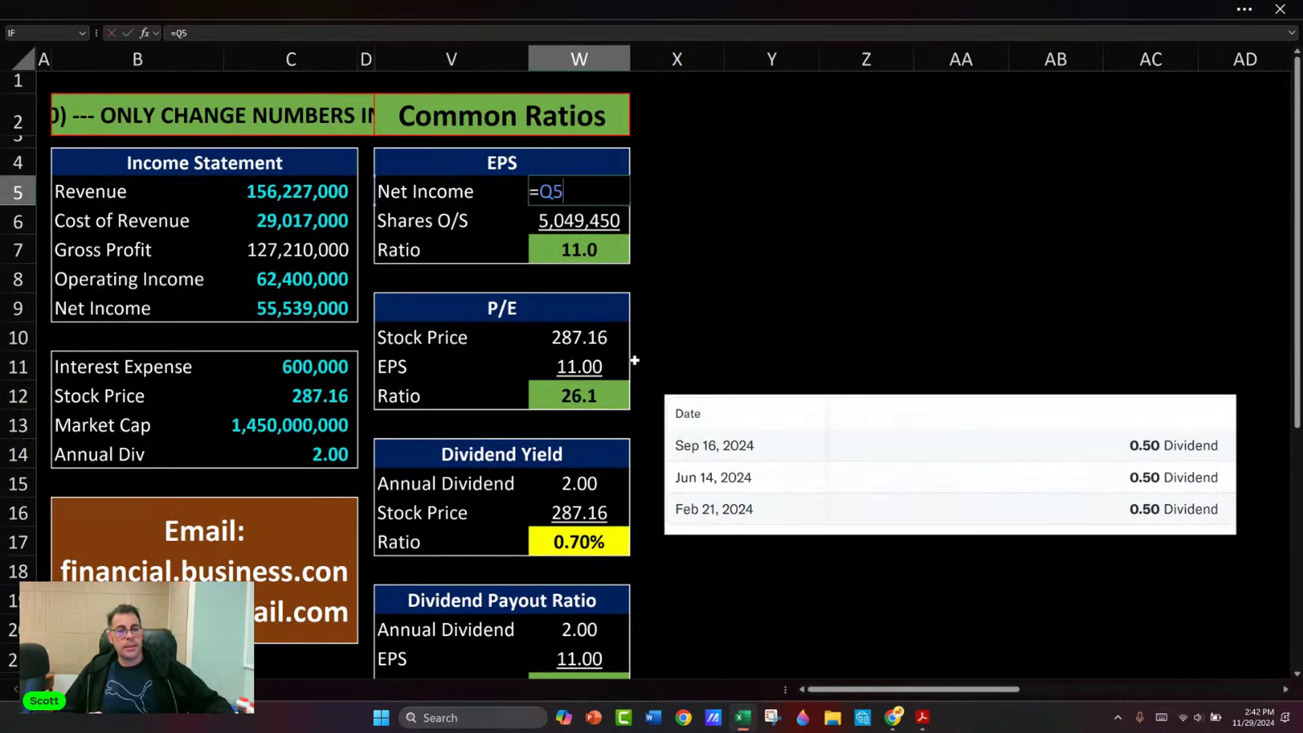
pyautogui.press('Escape')
pyautogui.press('Down')
pyautogui.press('F2')
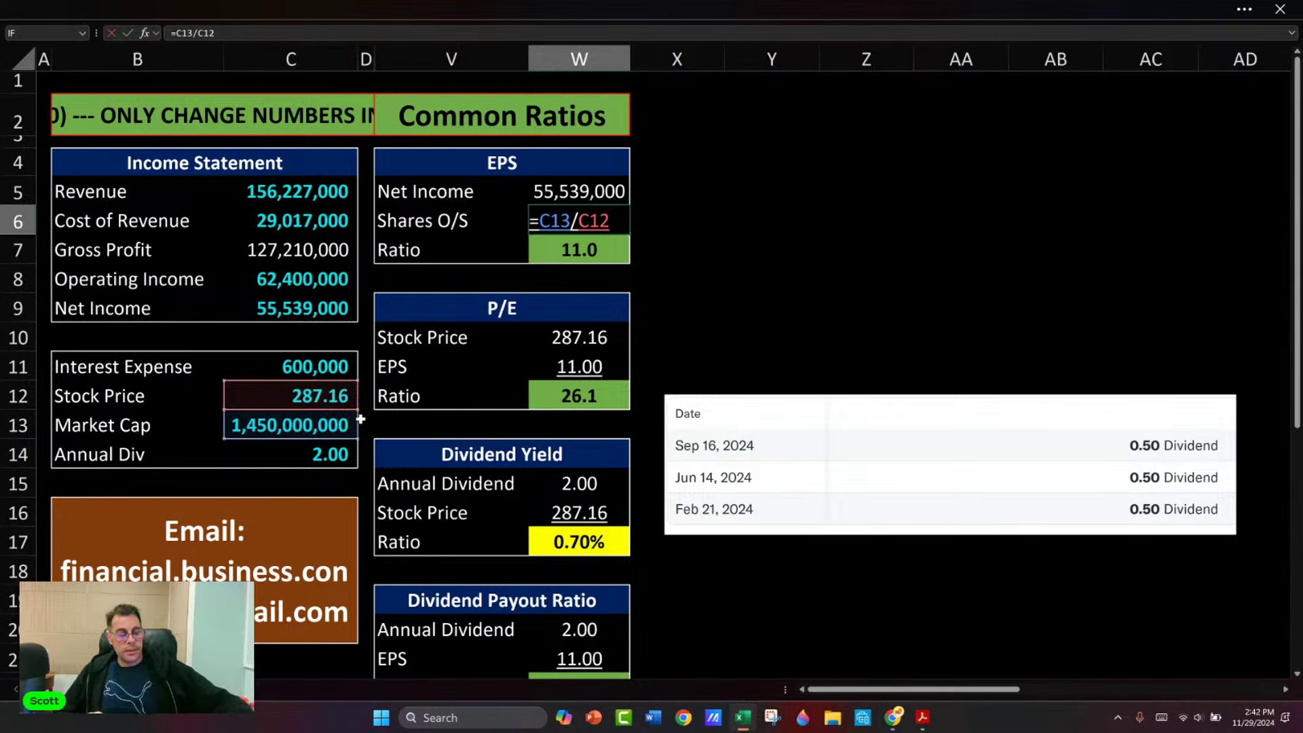
pyautogui.press('Escape')
pyautogui.click(566, 337)
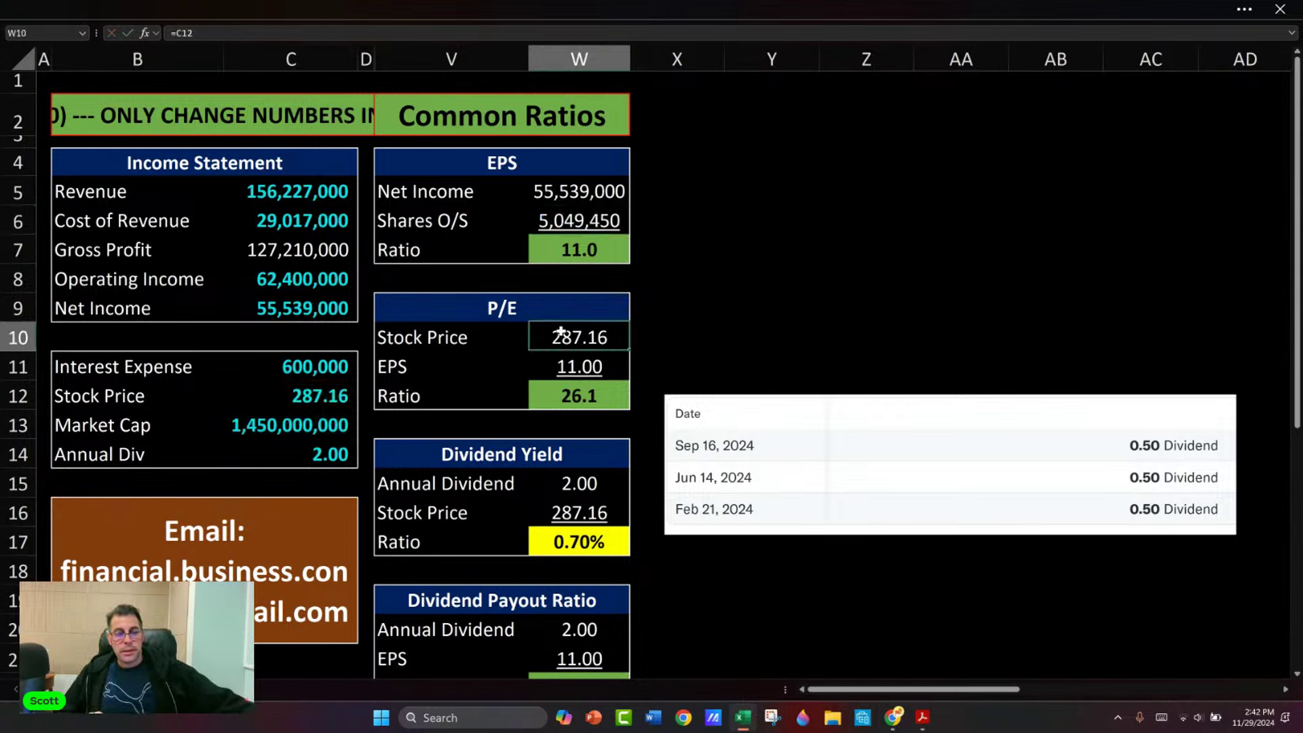
# Delete the dividend history picture beside the ratio tables.
pyautogui.moveTo(772, 477); pyautogui.dragTo(763, 393)
pyautogui.press('Delete')
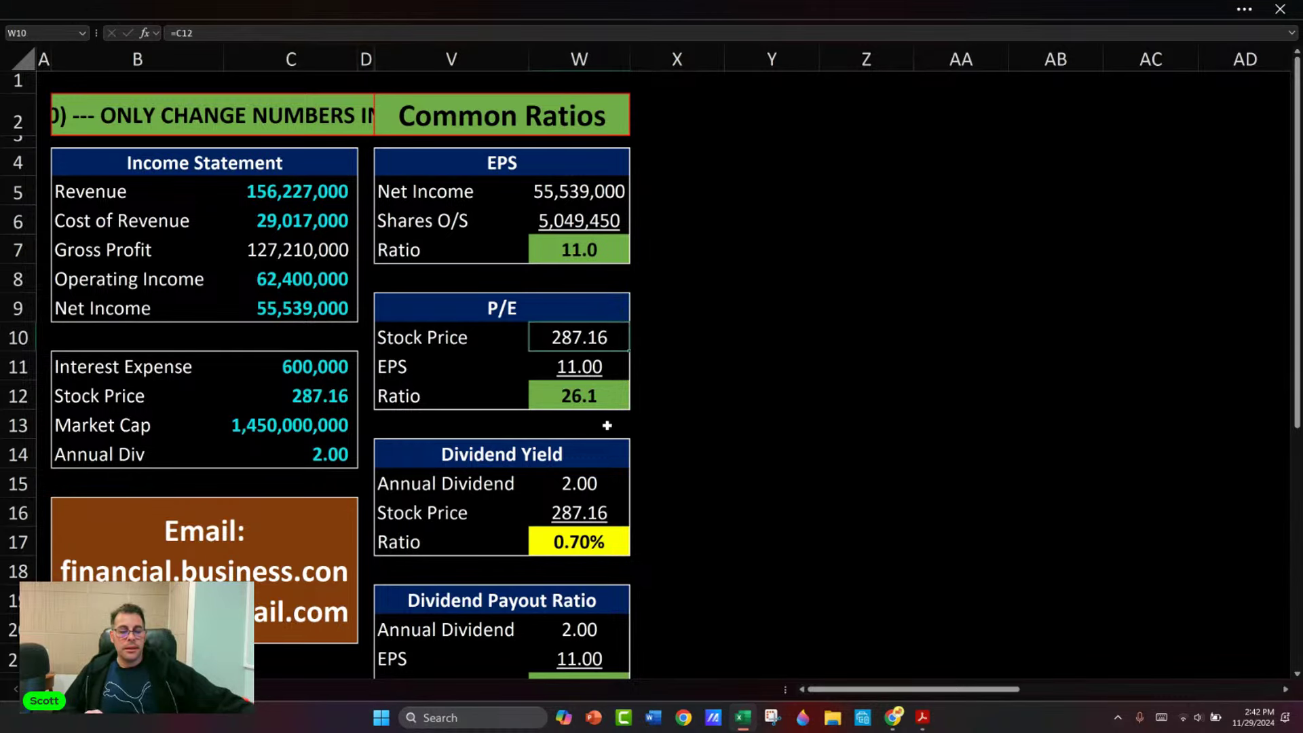
pyautogui.scroll(-1, 591, 408)
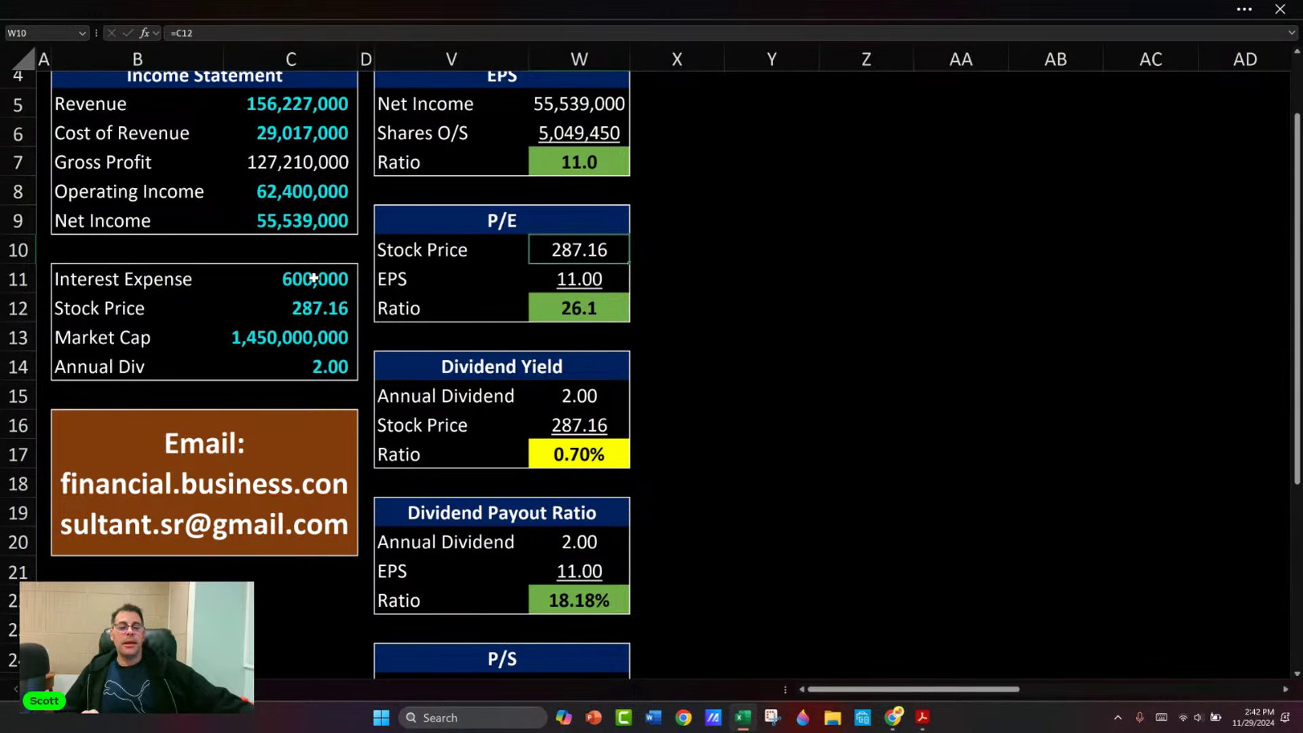
pyautogui.scroll(1, 313, 278)
pyautogui.click(274, 291)
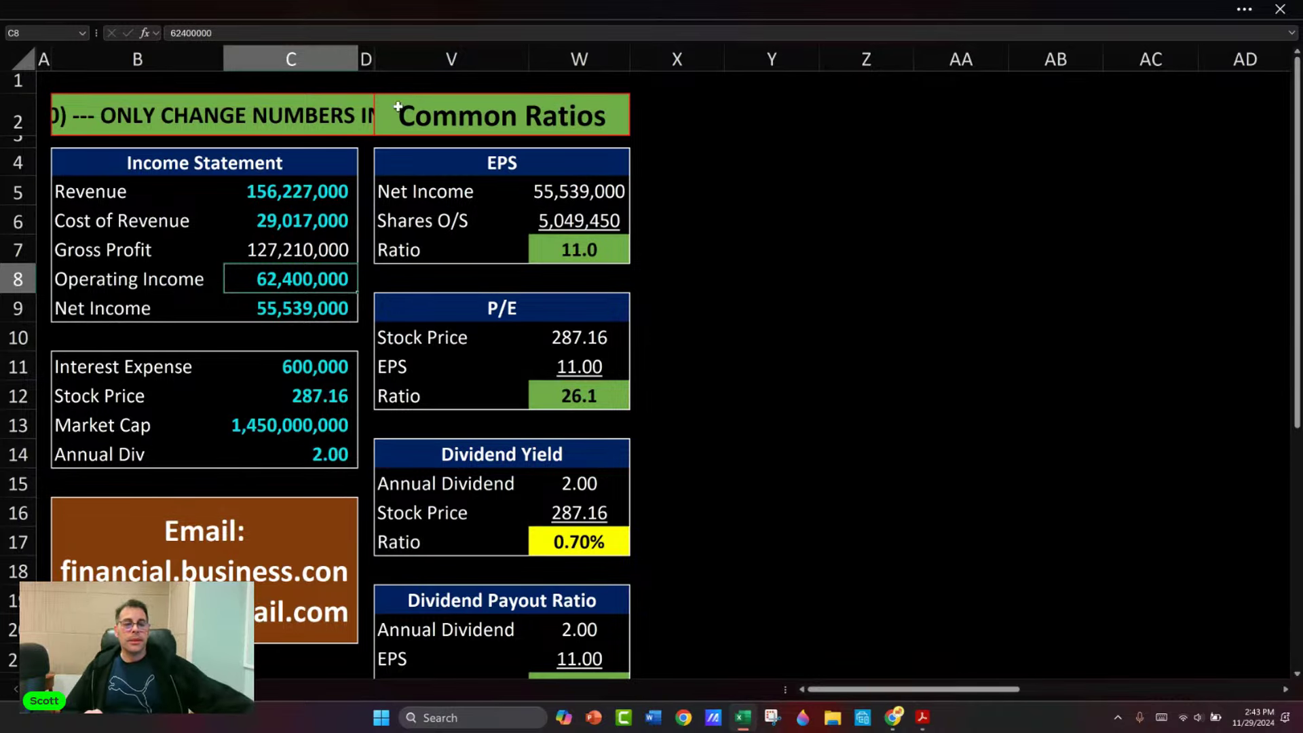
# Unhide the columns between D and V, bringing back the balance sheet and the other ratio tables.
pyautogui.moveTo(366, 58); pyautogui.dragTo(413, 48)
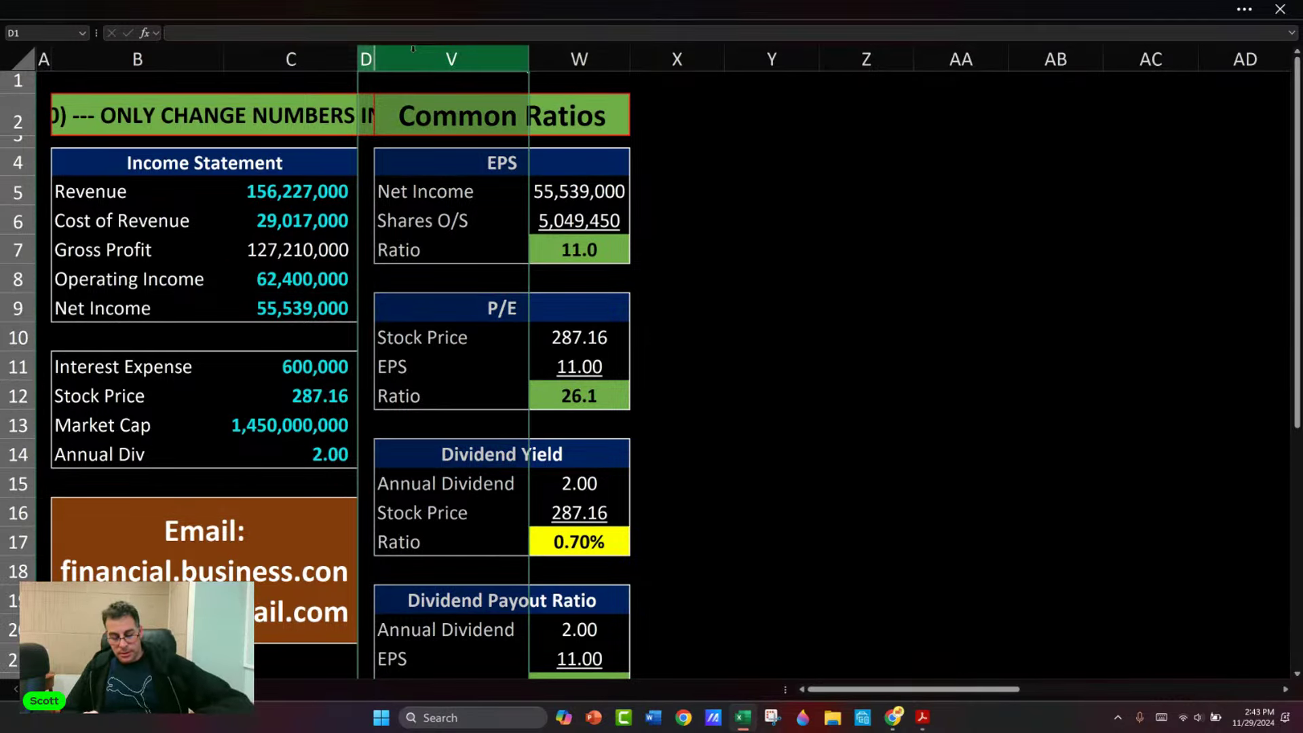
pyautogui.rightClick(413, 51)
pyautogui.press('u')
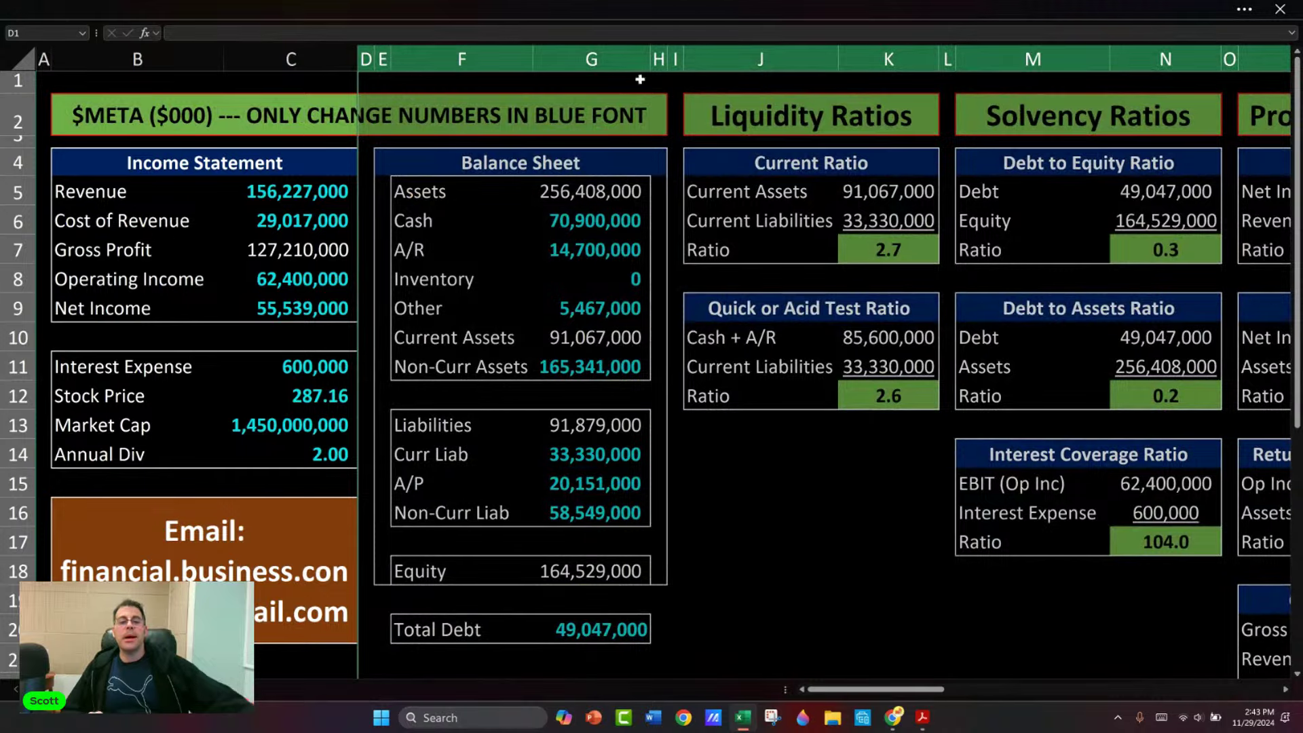
pyautogui.click(807, 297)
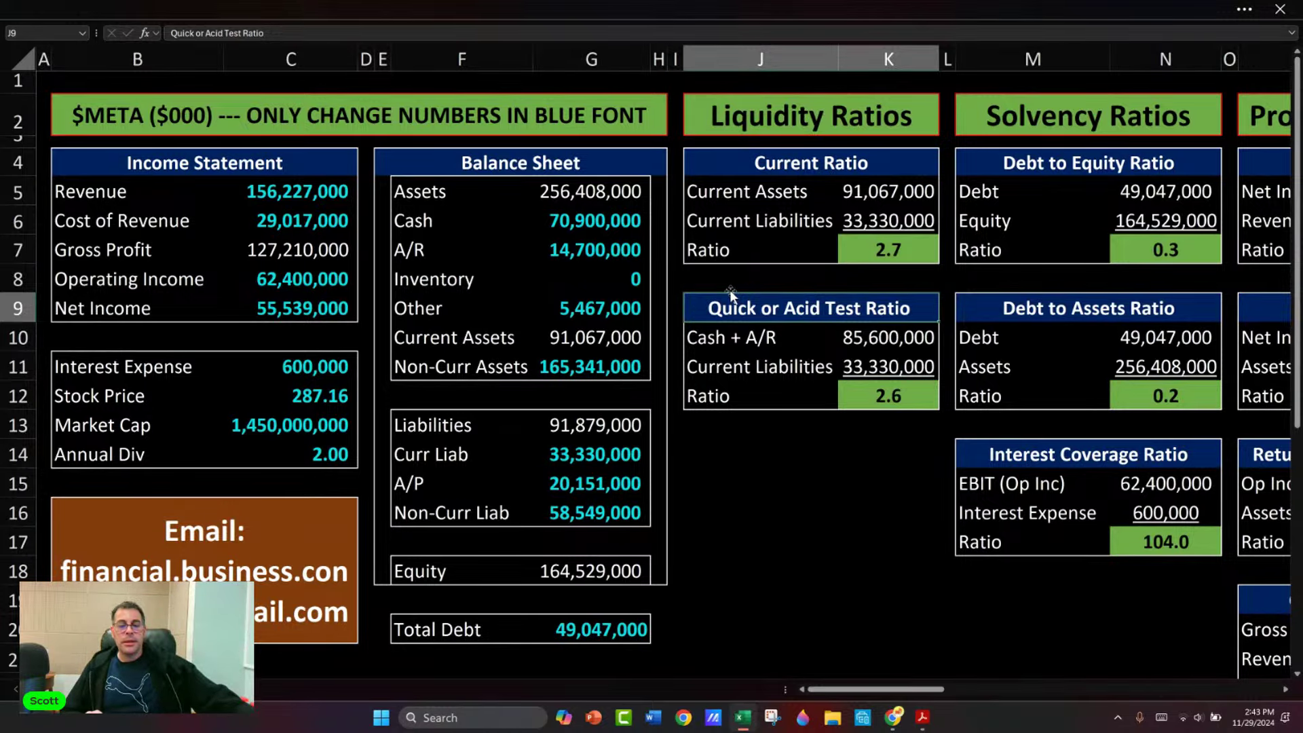
# Look over the balance sheet, total debt, and the liquidity and solvency ratio tables.
pyautogui.scroll(-3, 719, 313)
pyautogui.click(706, 387)
pyautogui.scroll(3, 706, 353)
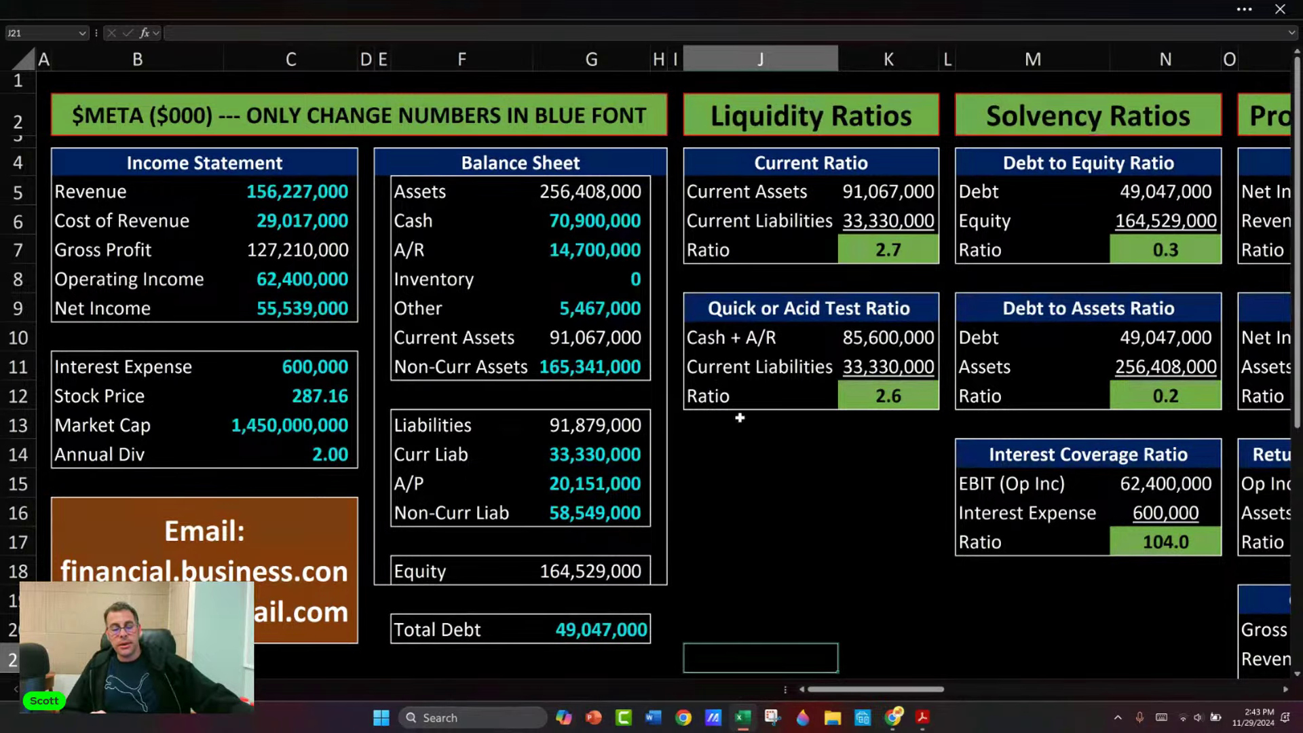
pyautogui.scroll(-2, 685, 417)
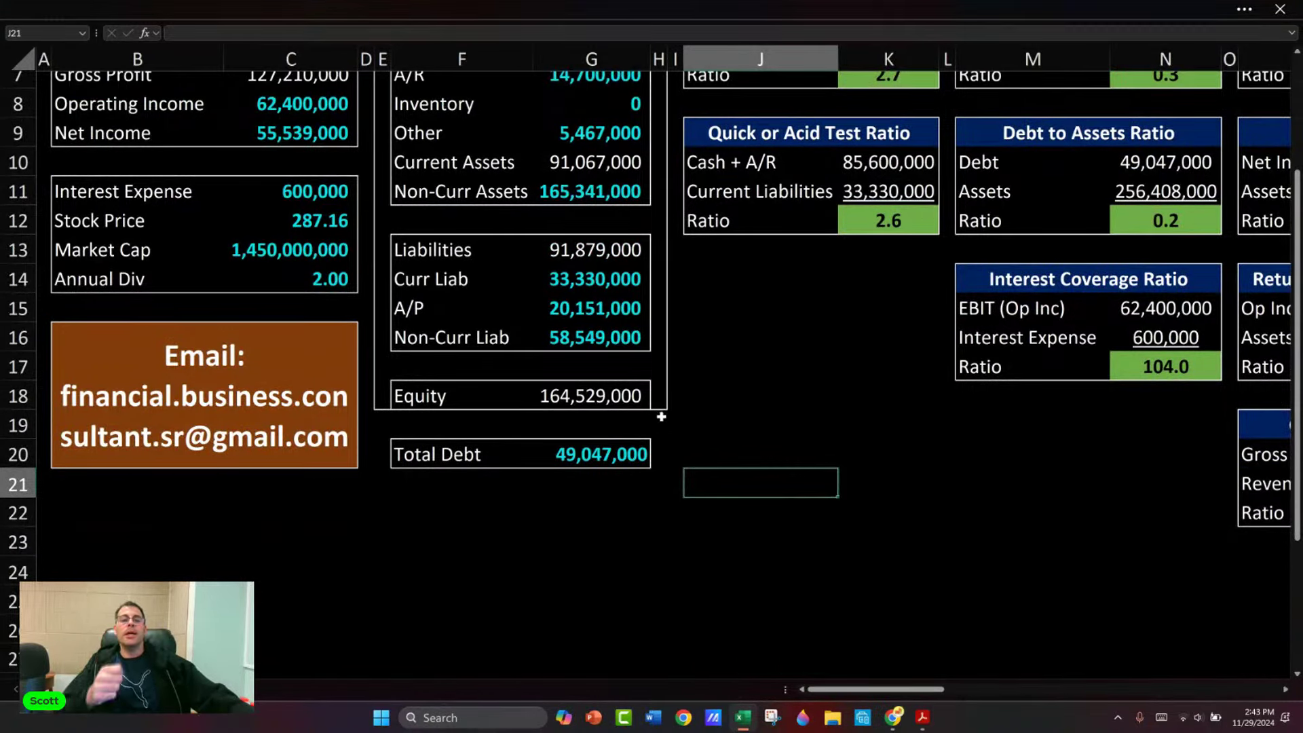
pyautogui.scroll(2, 667, 415)
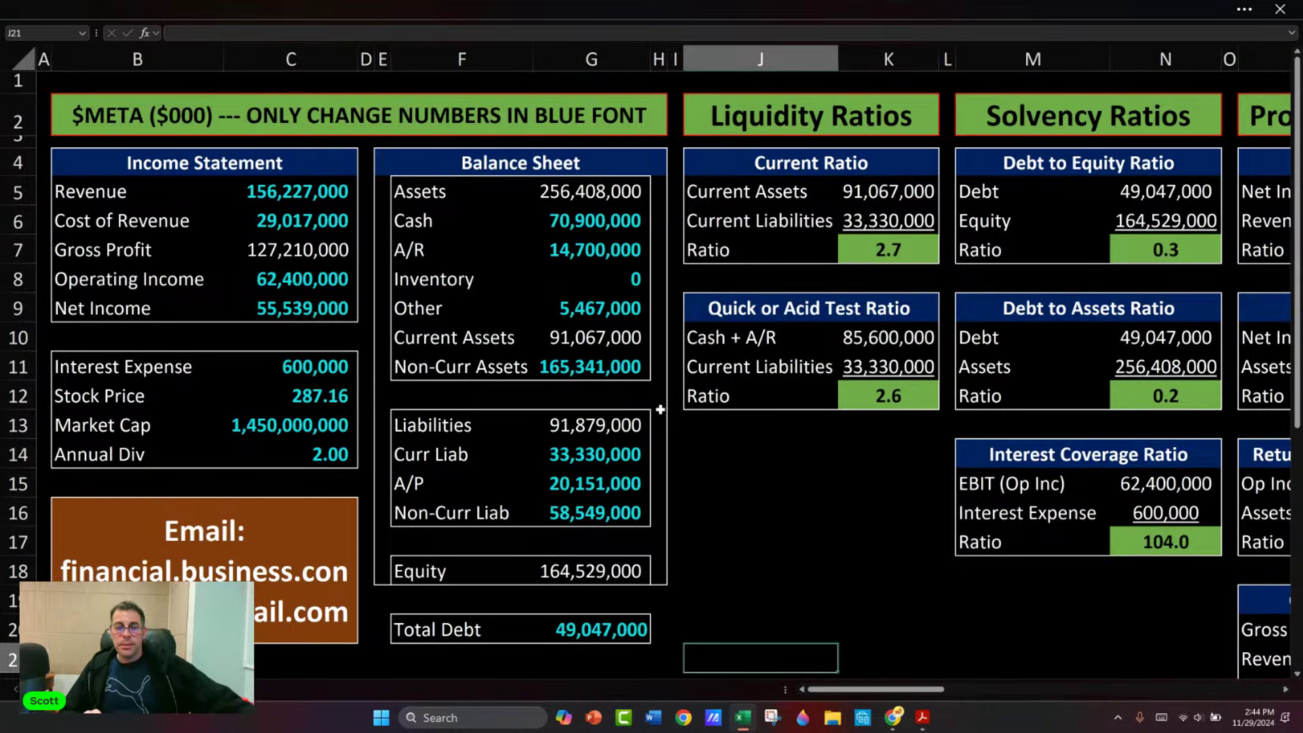
pyautogui.scroll(-2, 660, 410)
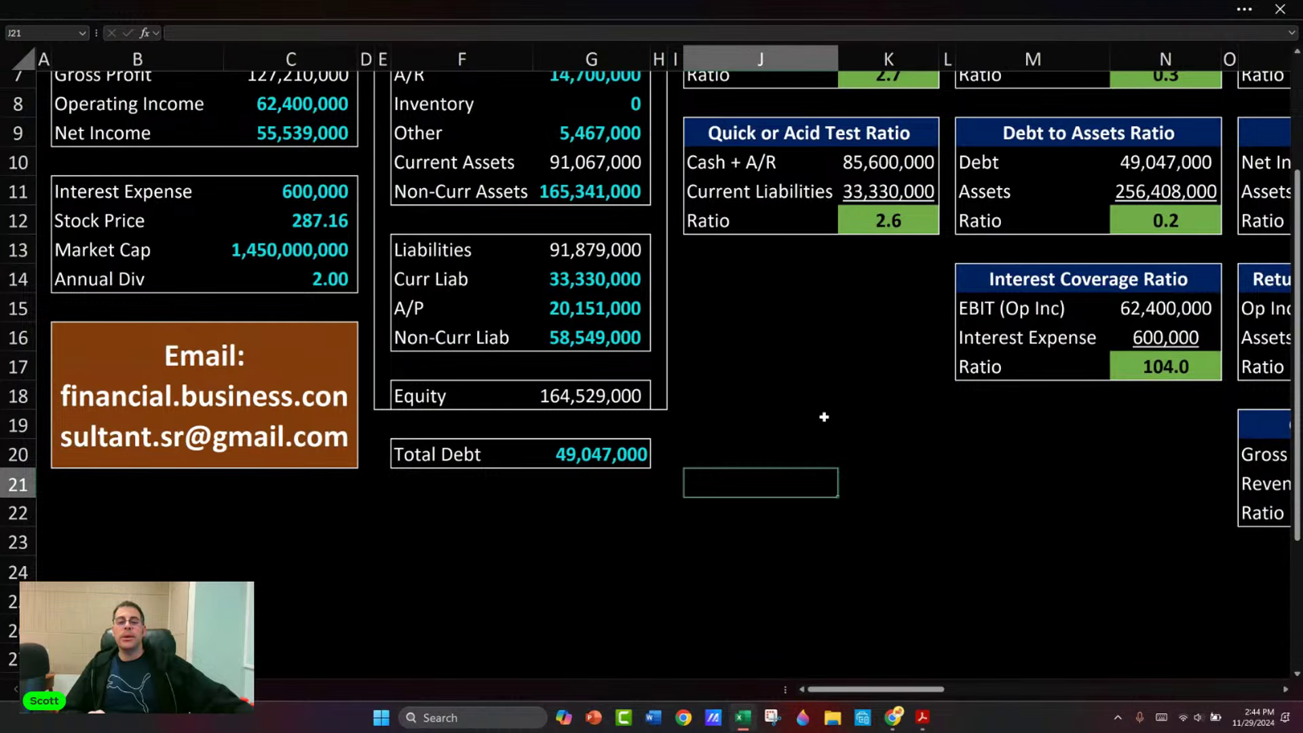
pyautogui.moveTo(645, 494); pyautogui.dragTo(617, 503)
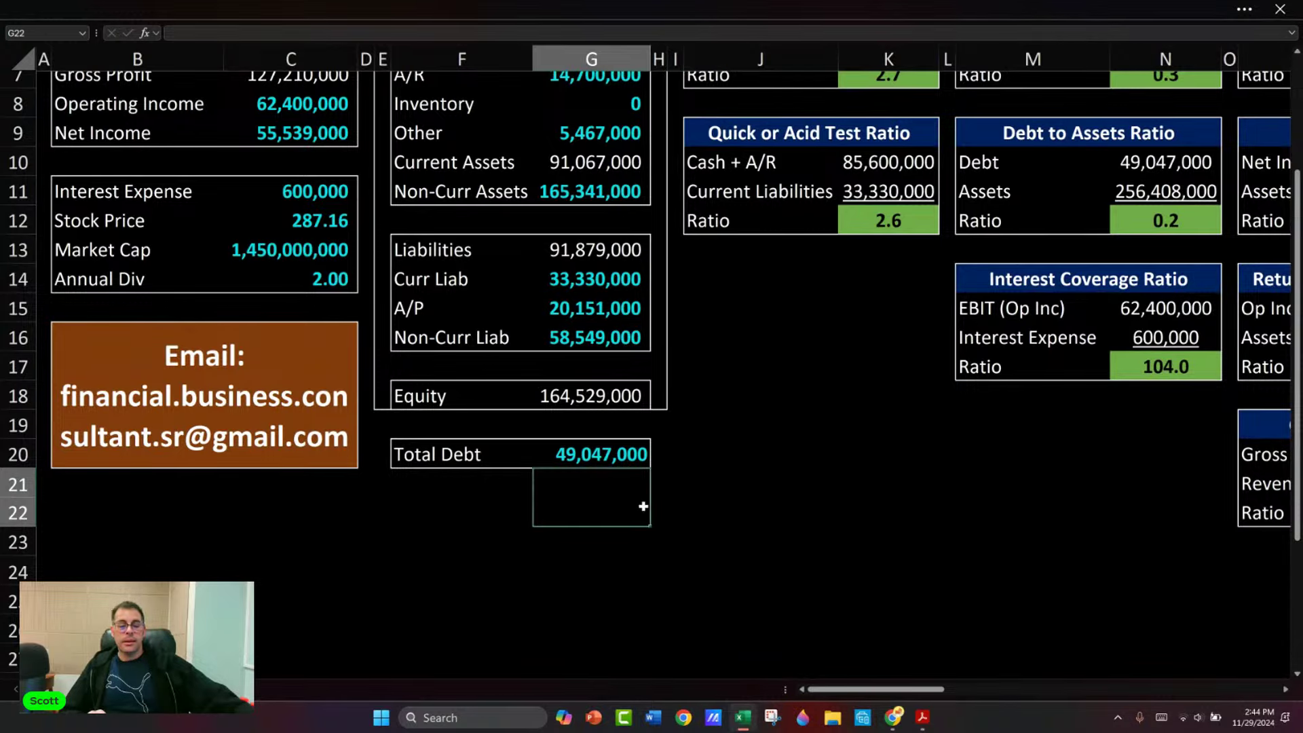
pyautogui.scroll(2, 798, 447)
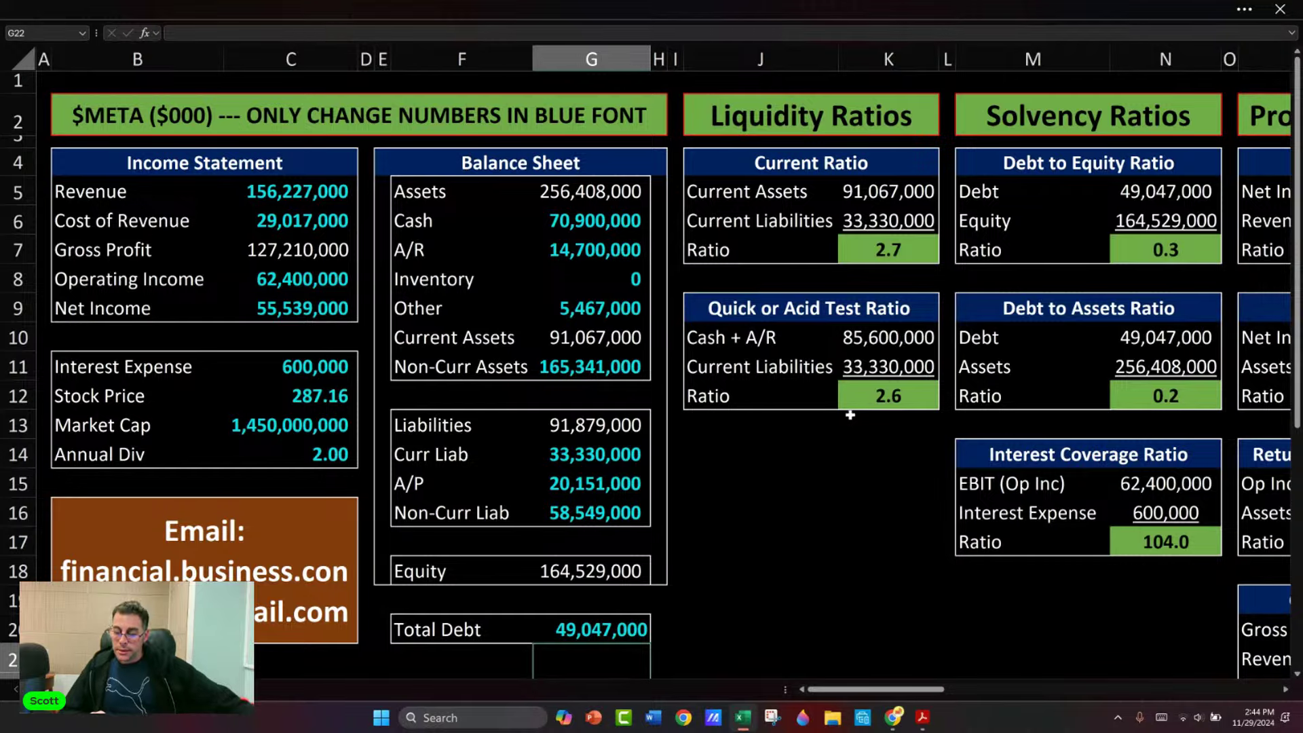
pyautogui.scroll(-3, 863, 406)
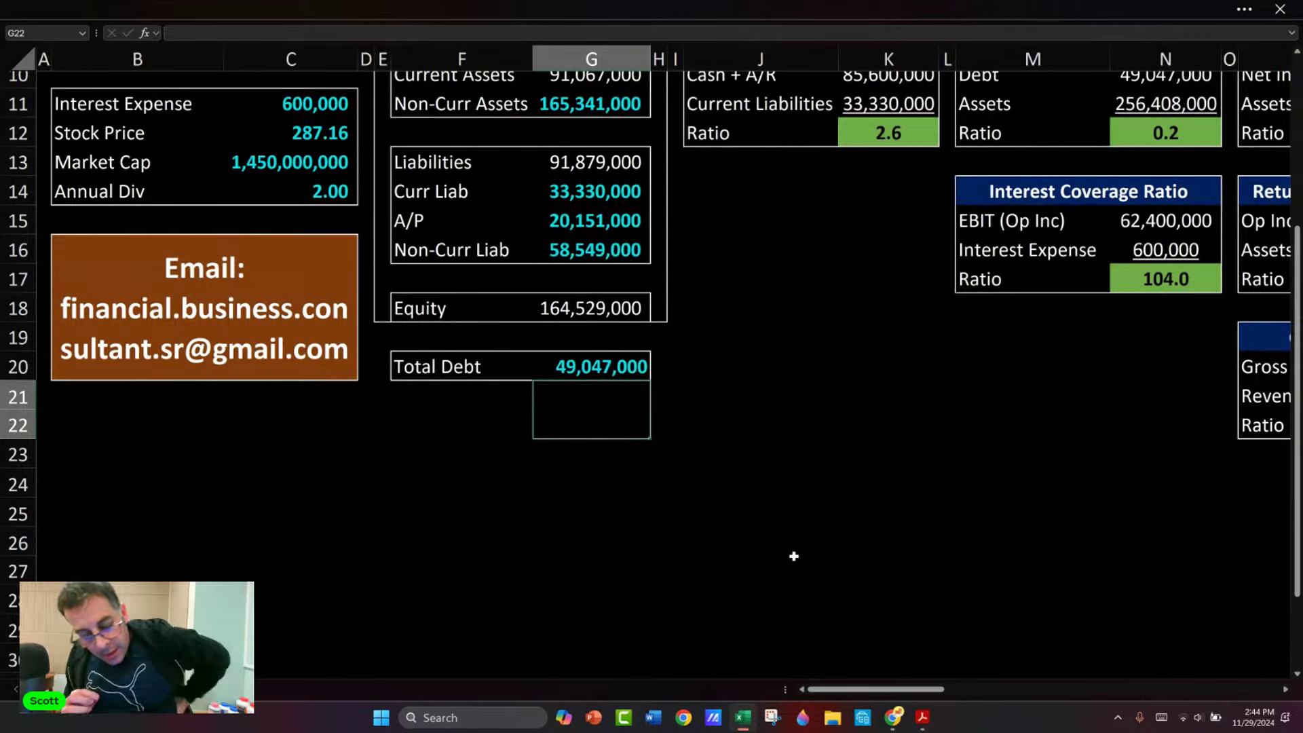
# Switch to QQ.pdf in Adobe Acrobat and page through Hut 8's Third Quarter 2024 Results presentation from its cover to the Appendix.
pyautogui.hotkey('alt', 'Tab')
pyautogui.hotkey('alt', 'Tab')
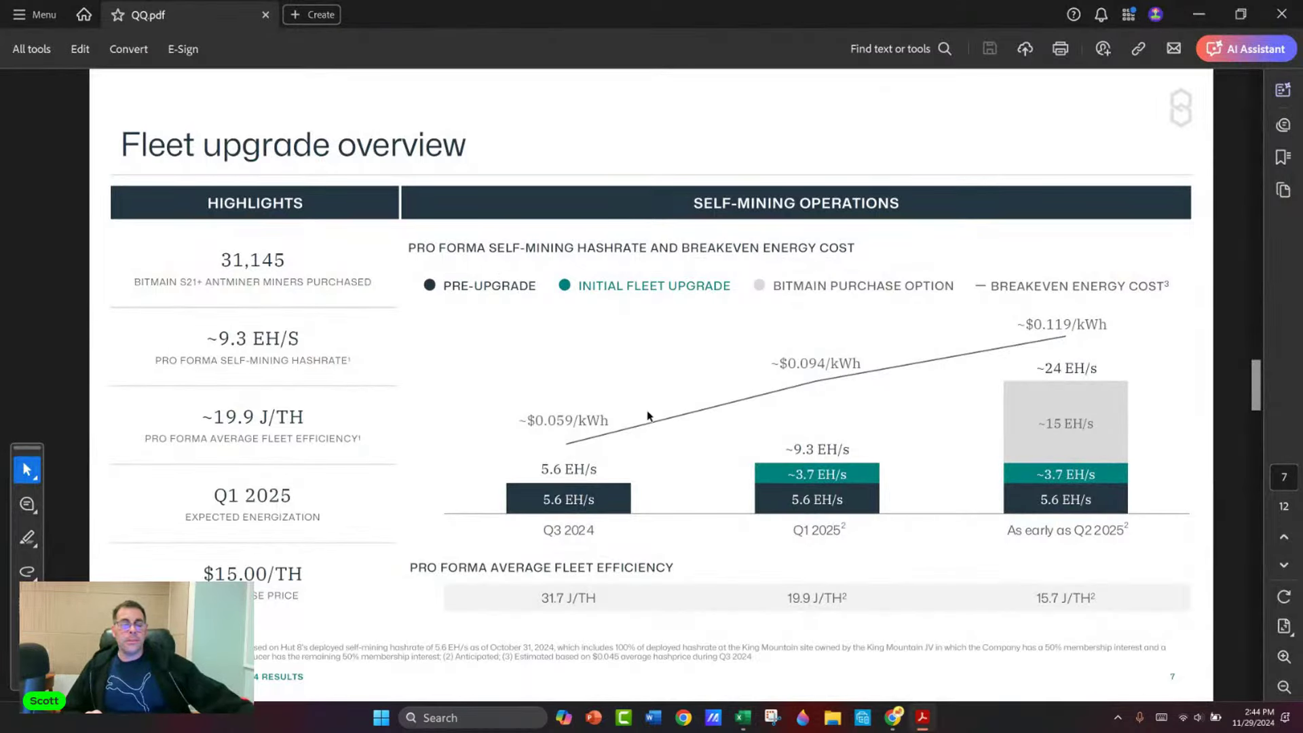
pyautogui.press('pageup')
pyautogui.press('Home')
pyautogui.press('pagedown')
pyautogui.press('pagedown')
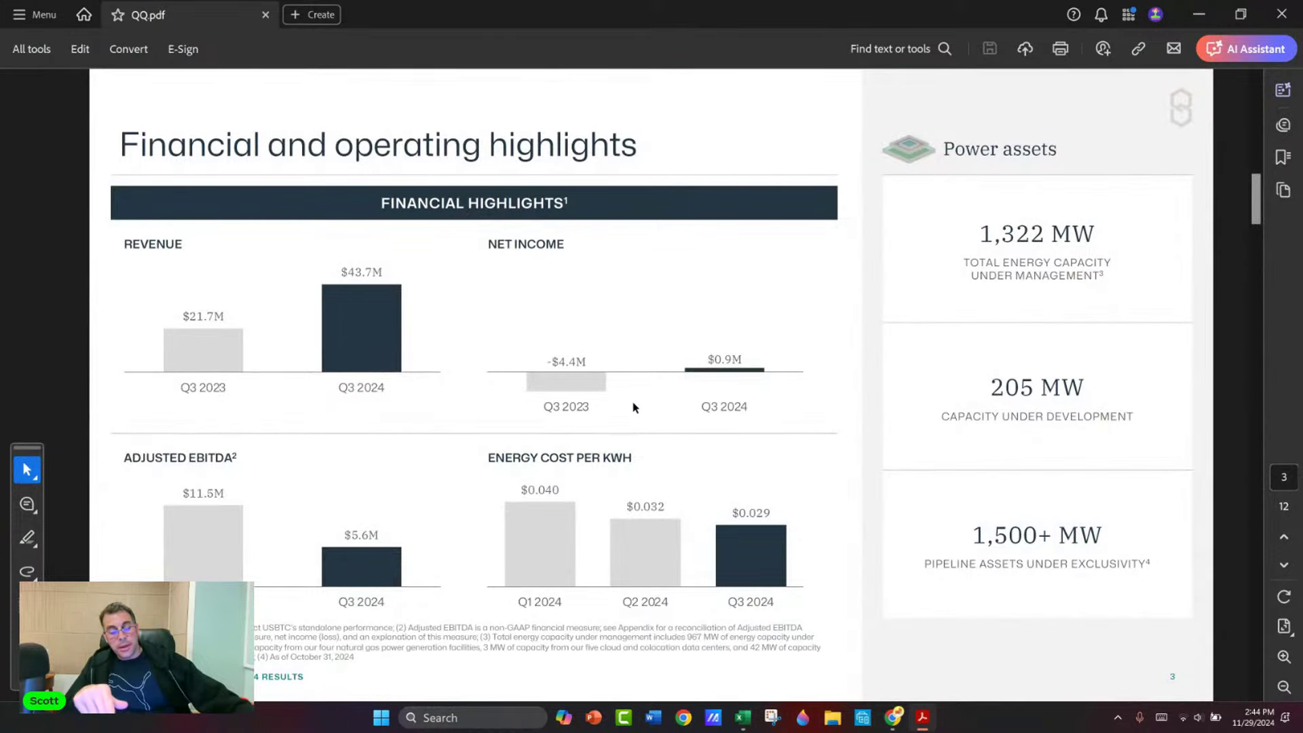
pyautogui.press('pageup')
pyautogui.press('pageup')
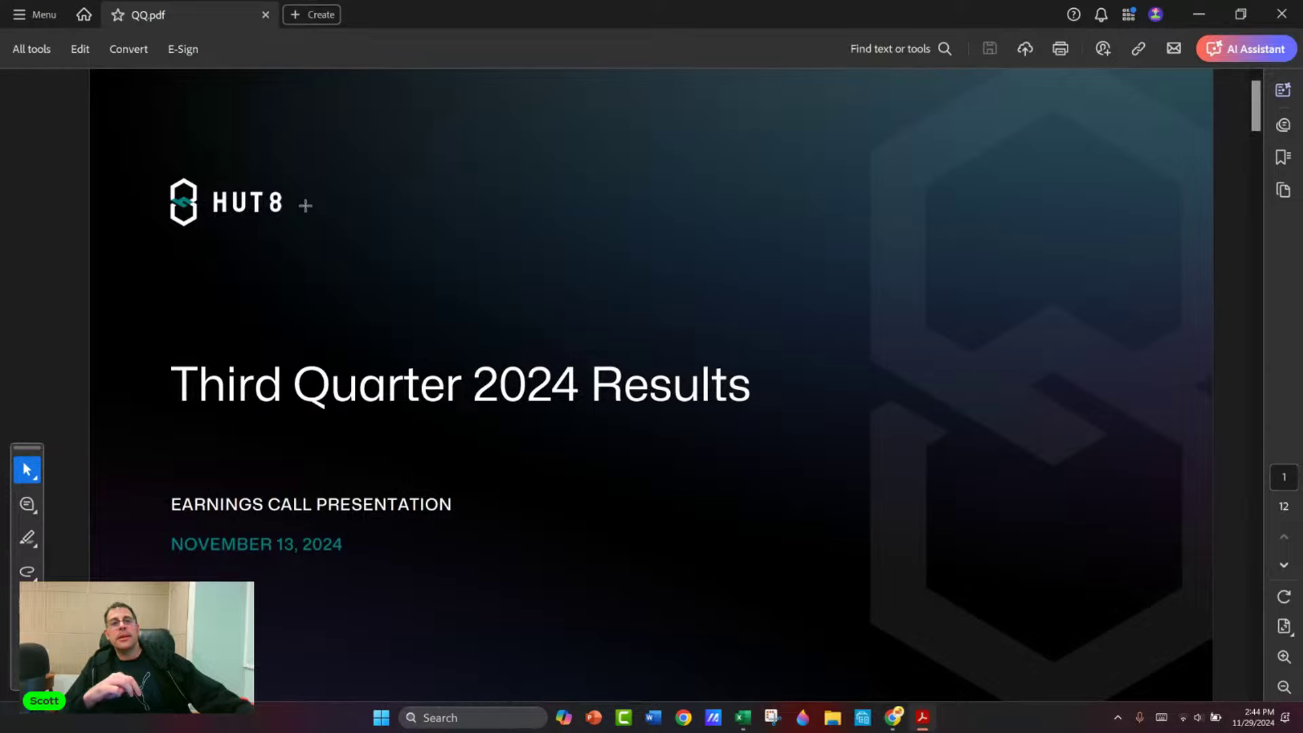
pyautogui.press('pagedown')
pyautogui.press('pagedown')
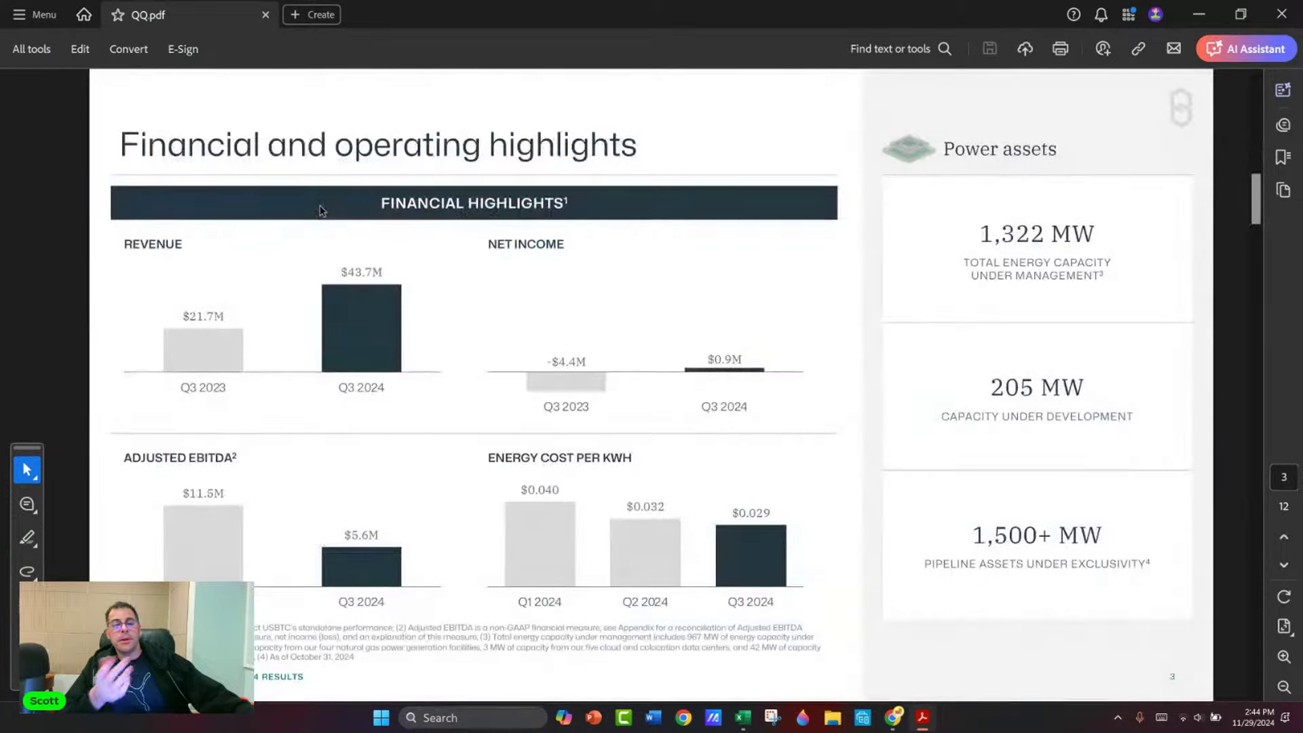
pyautogui.press('pagedown')
pyautogui.press('pagedown')
pyautogui.press('pagedown')
pyautogui.press('pagedown')
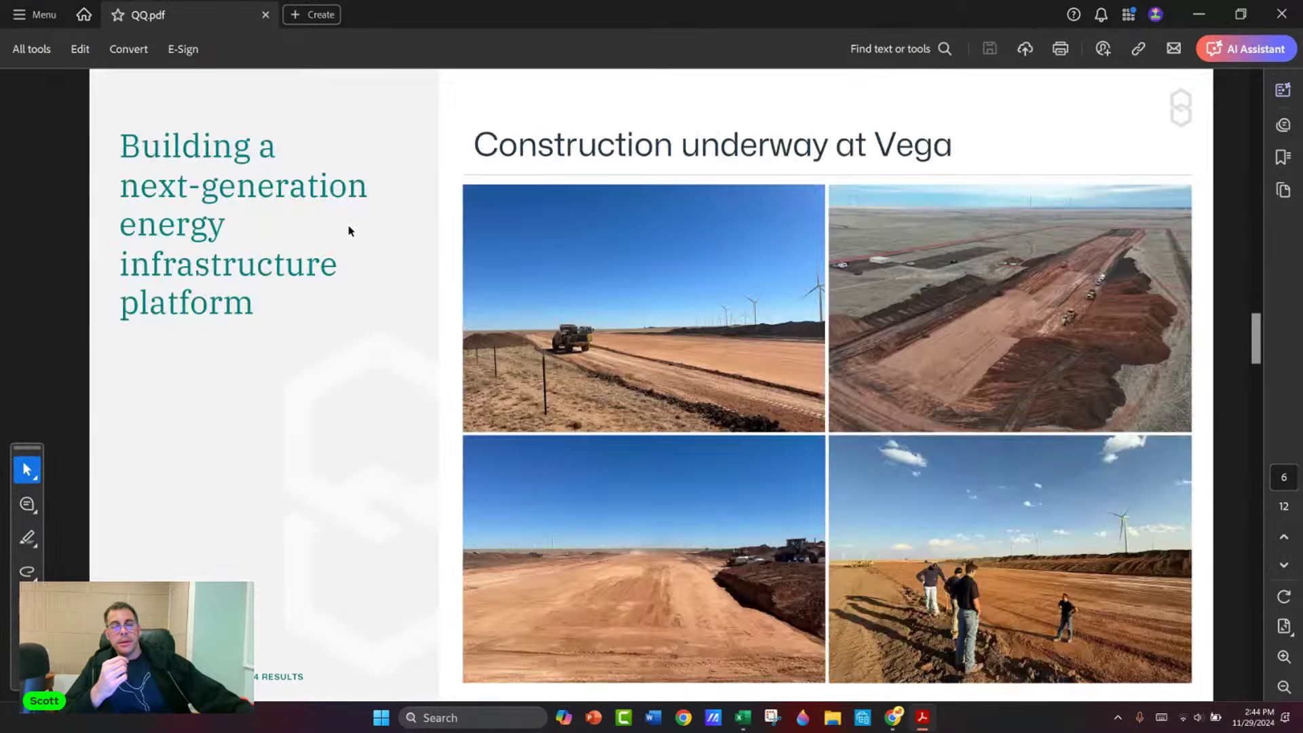
pyautogui.press('pagedown')
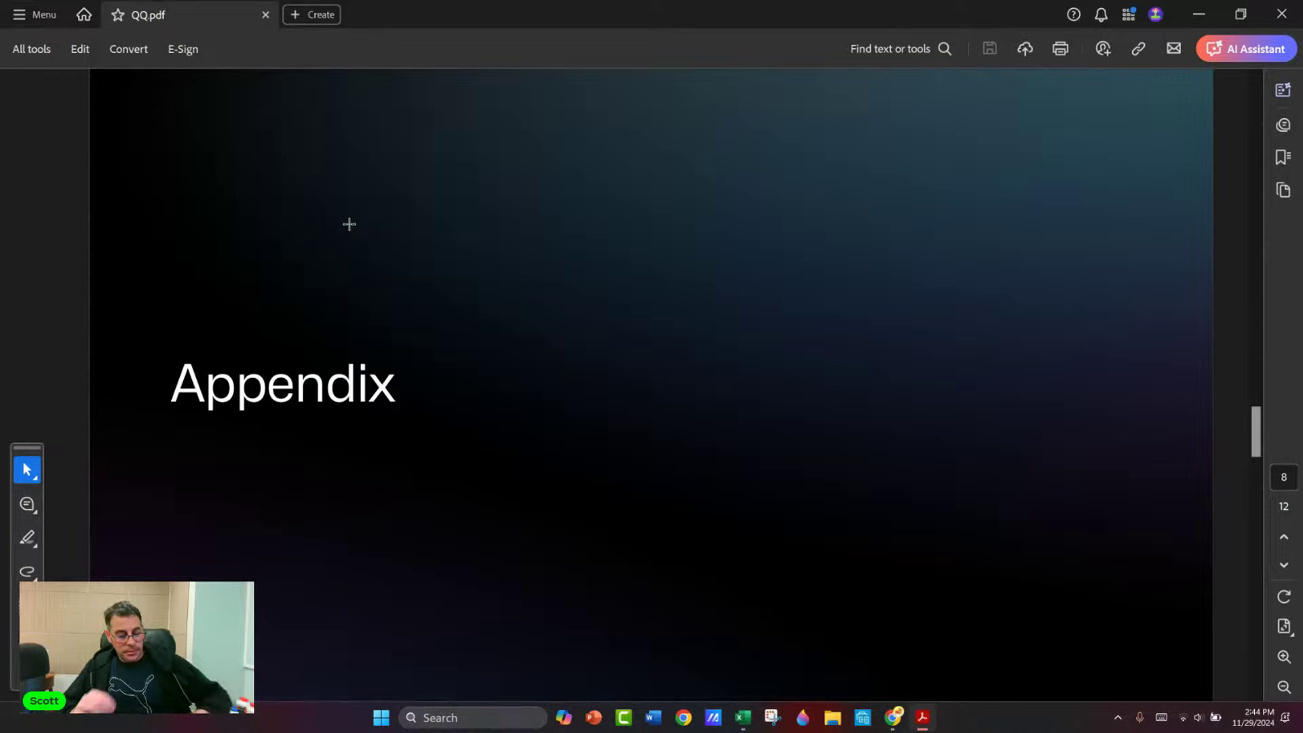
# Minimise the presentation and workbook windows and open the HUT PDF from the desktop.
pyautogui.hotkey('alt', 'Tab')
pyautogui.hotkey('alt', 'Tab')
pyautogui.hotkey('alt', 'Tab')
pyautogui.hotkey('alt', 'Tab')
pyautogui.hotkey('alt', 'Tab')
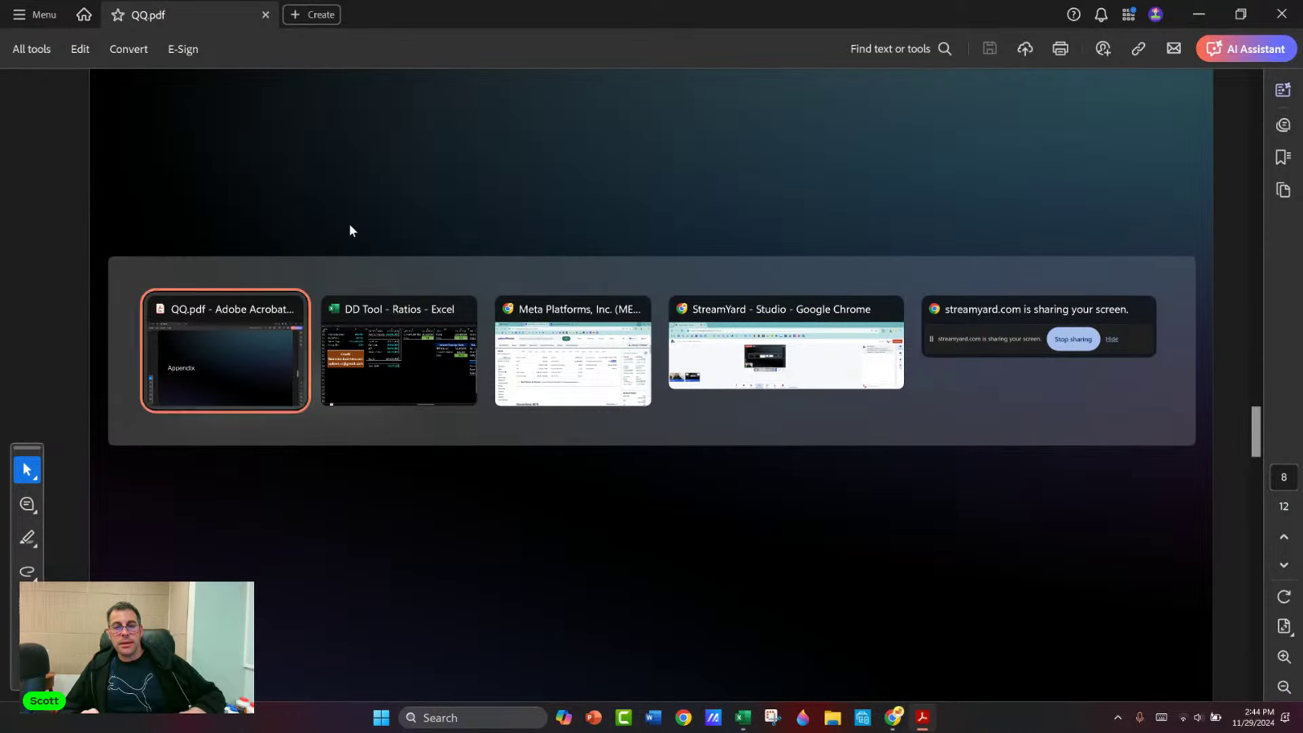
pyautogui.click(1199, 14)
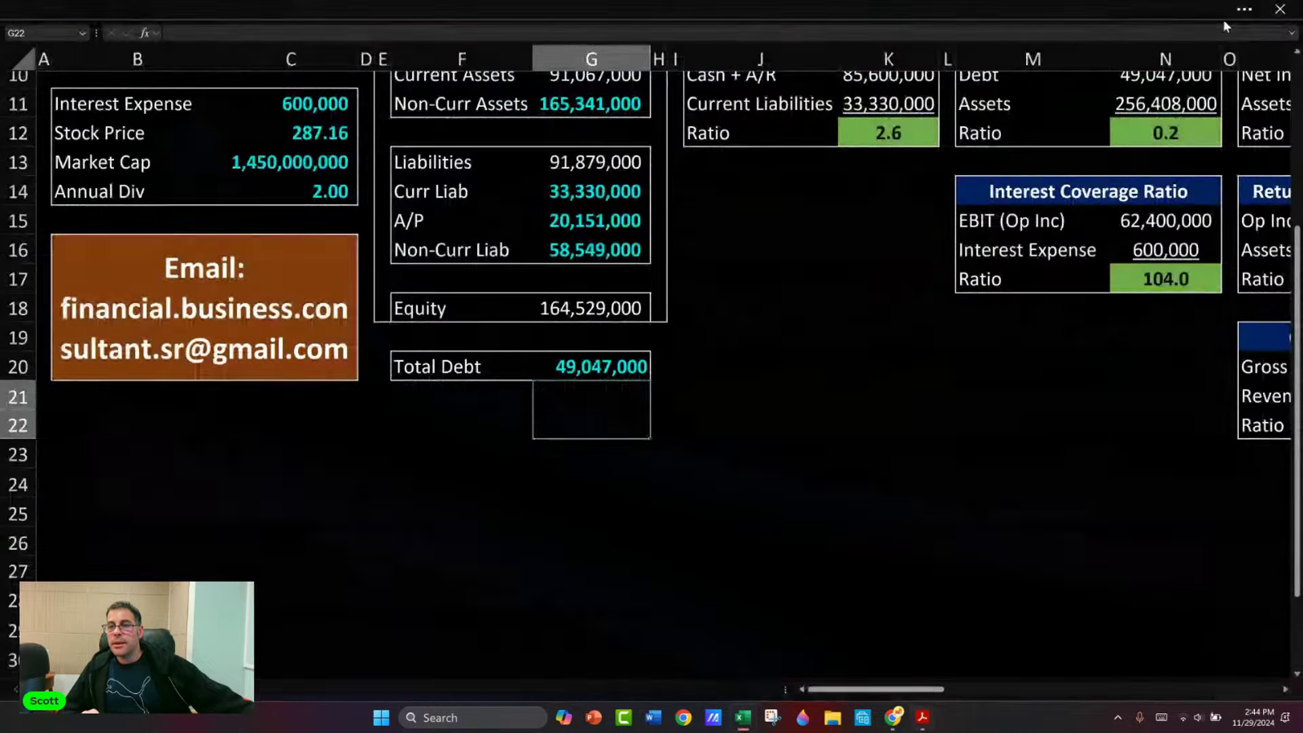
pyautogui.click(1237, 14)
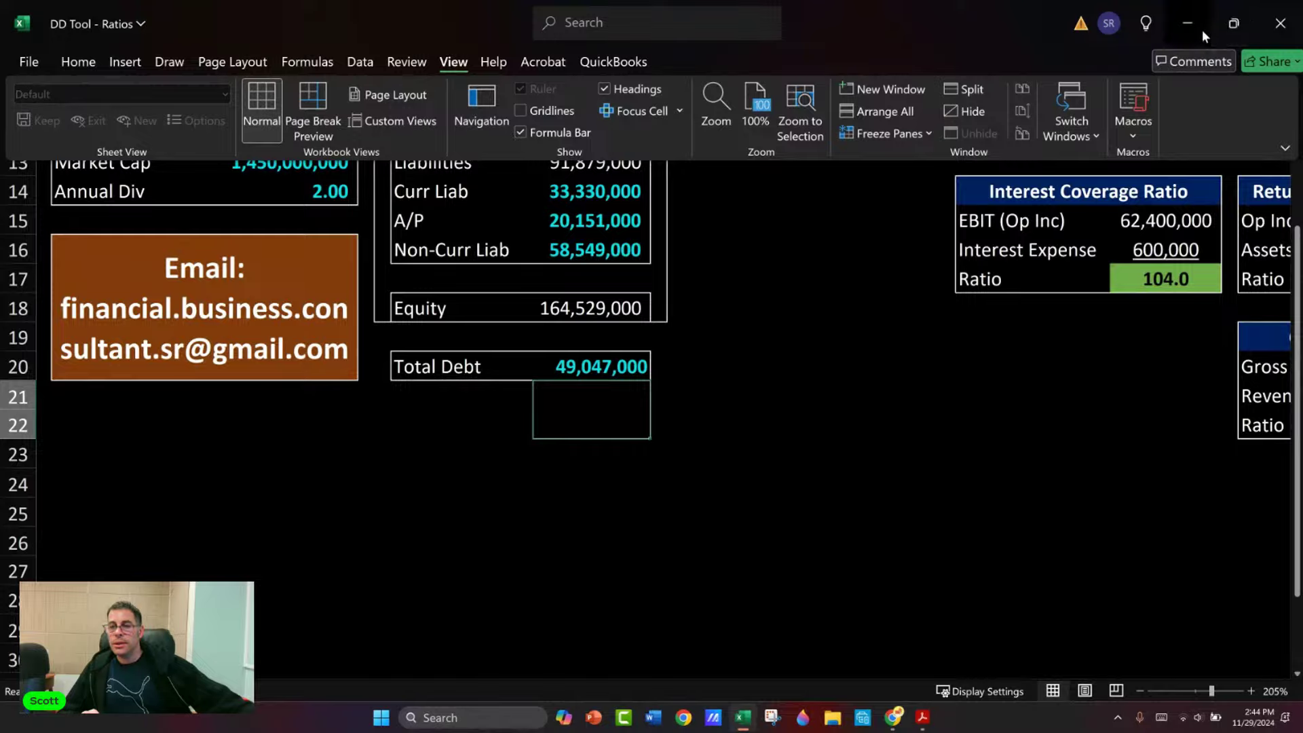
pyautogui.click(1202, 20)
pyautogui.click(847, 577)
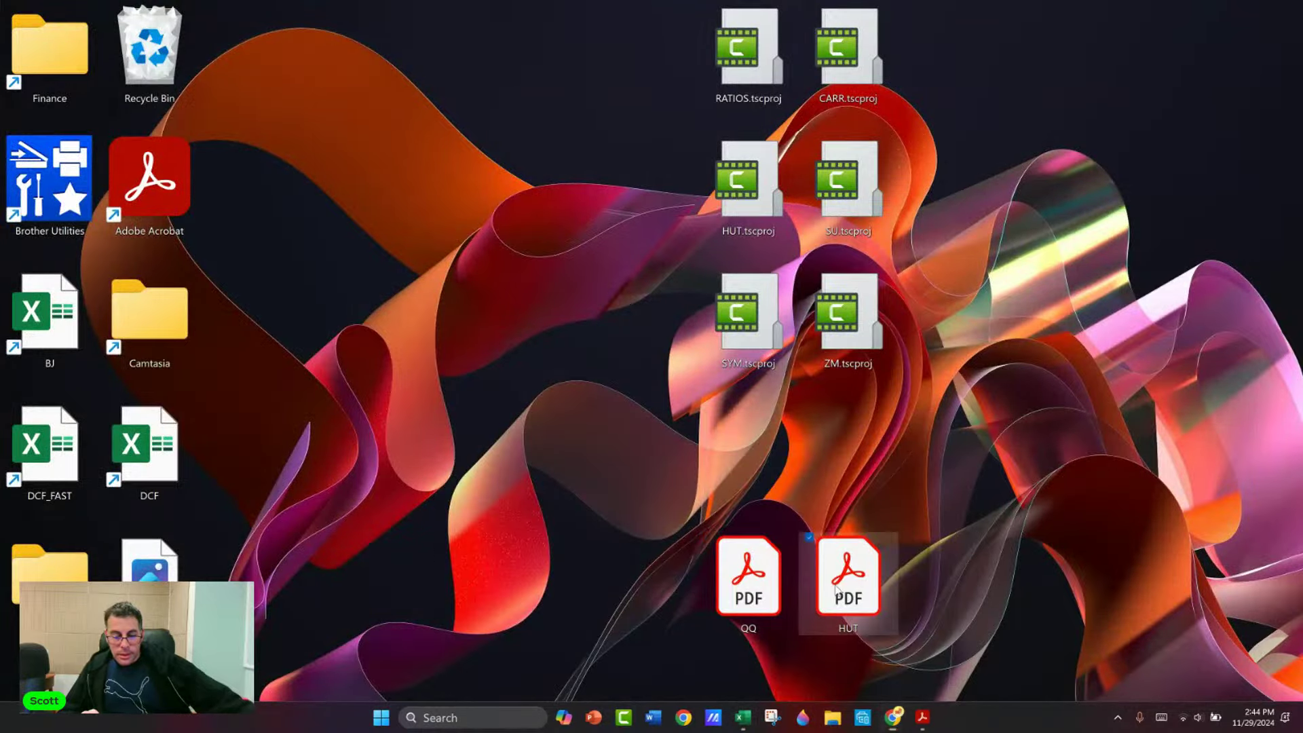
pyautogui.press('Return')
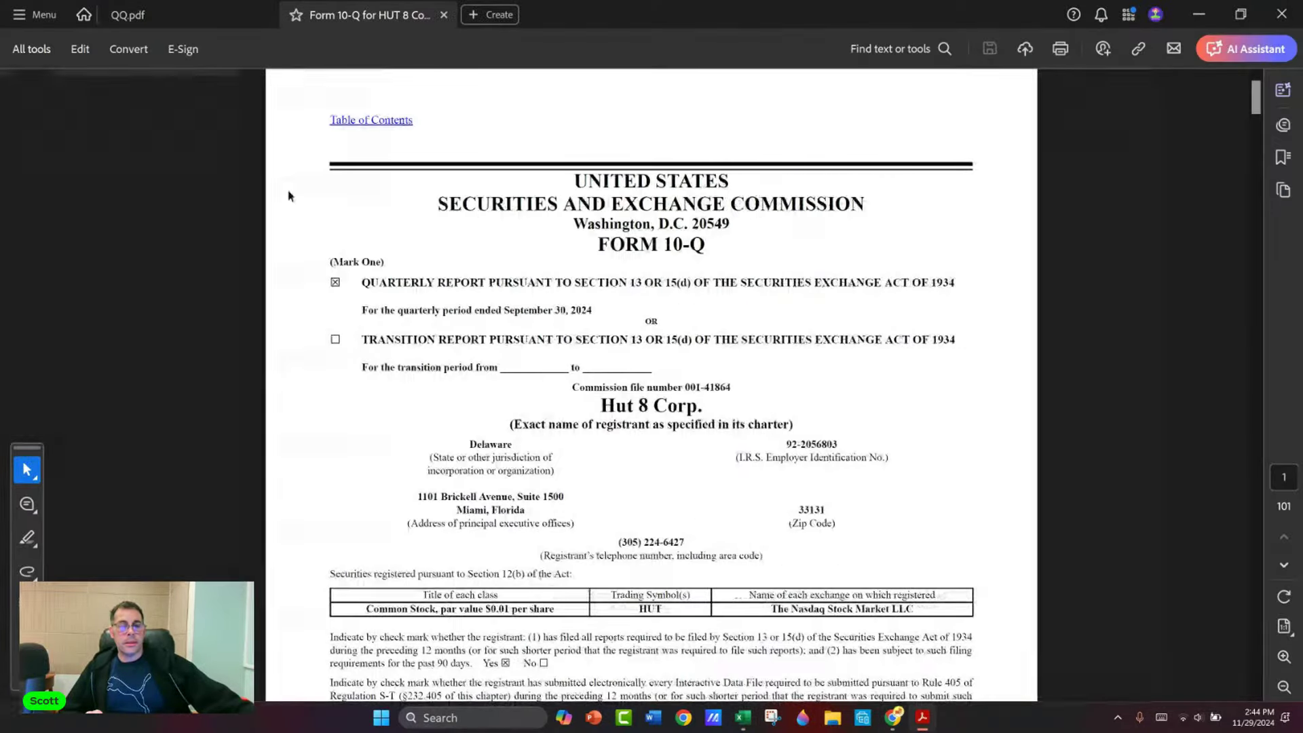
# Find the Condensed Consolidated Balance Sheets in the Form 10-Q and select the total assets figure for September 30, 2024.
pyautogui.scroll(2, 1252, 410)
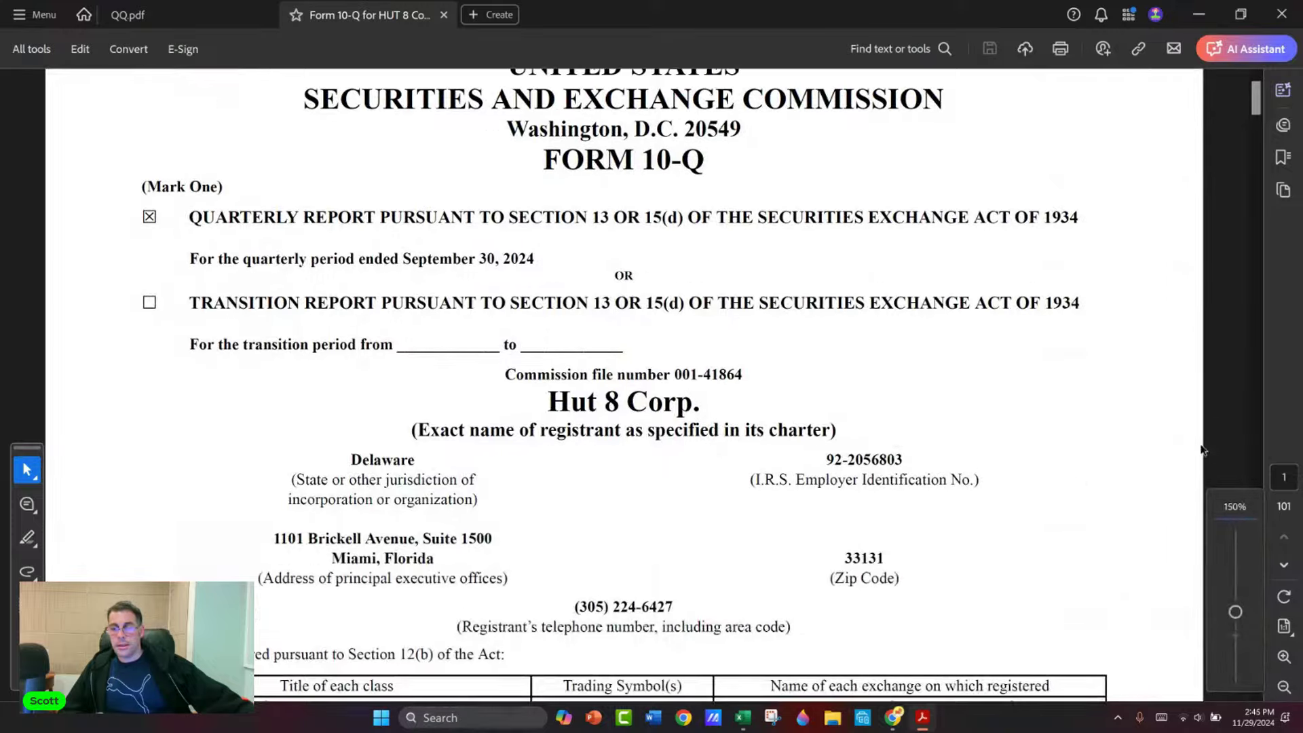
pyautogui.scroll(-20, 1252, 409)
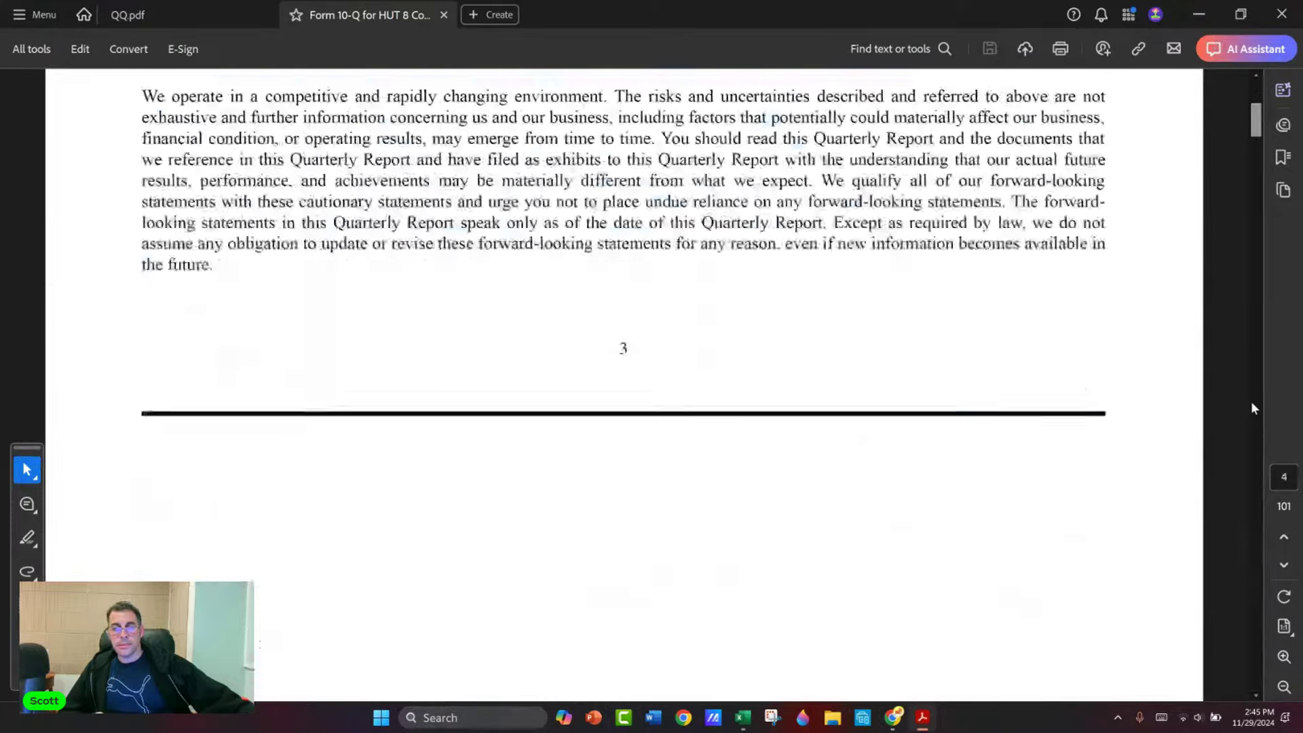
pyautogui.scroll(15, 1032, 401)
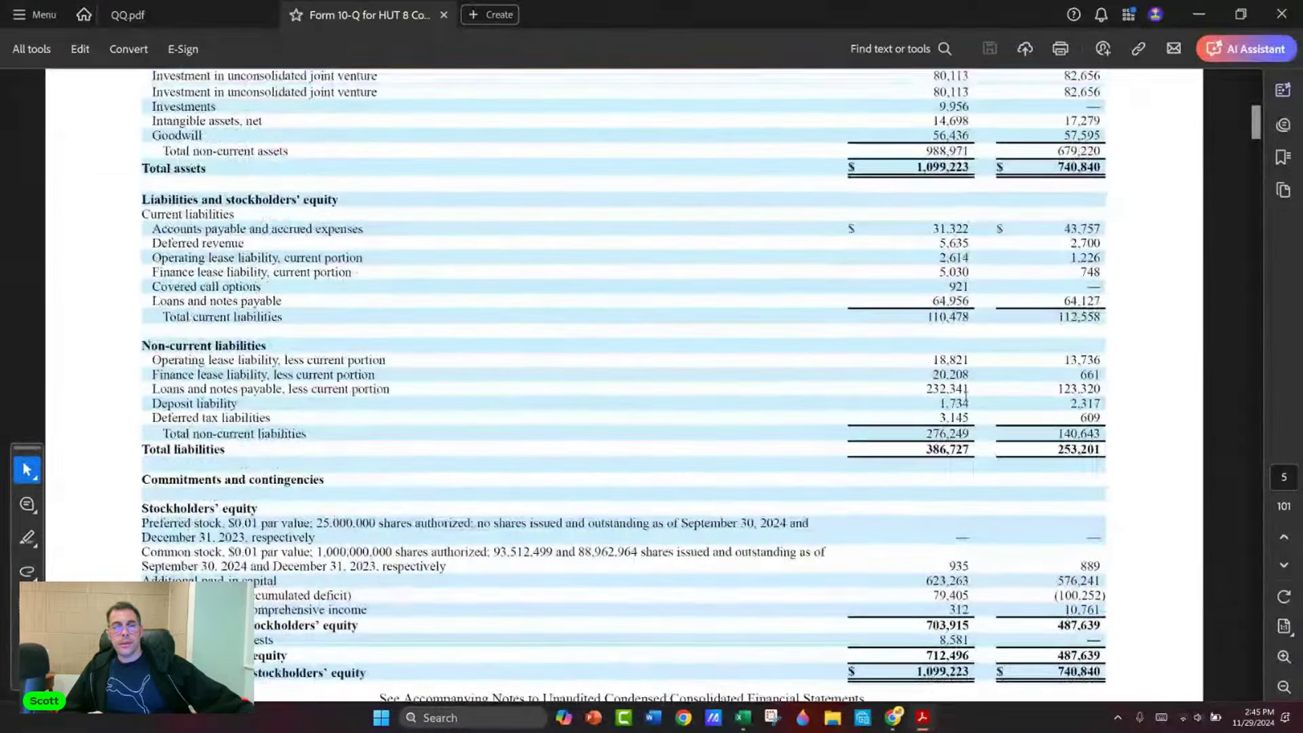
pyautogui.scroll(2, 962, 404)
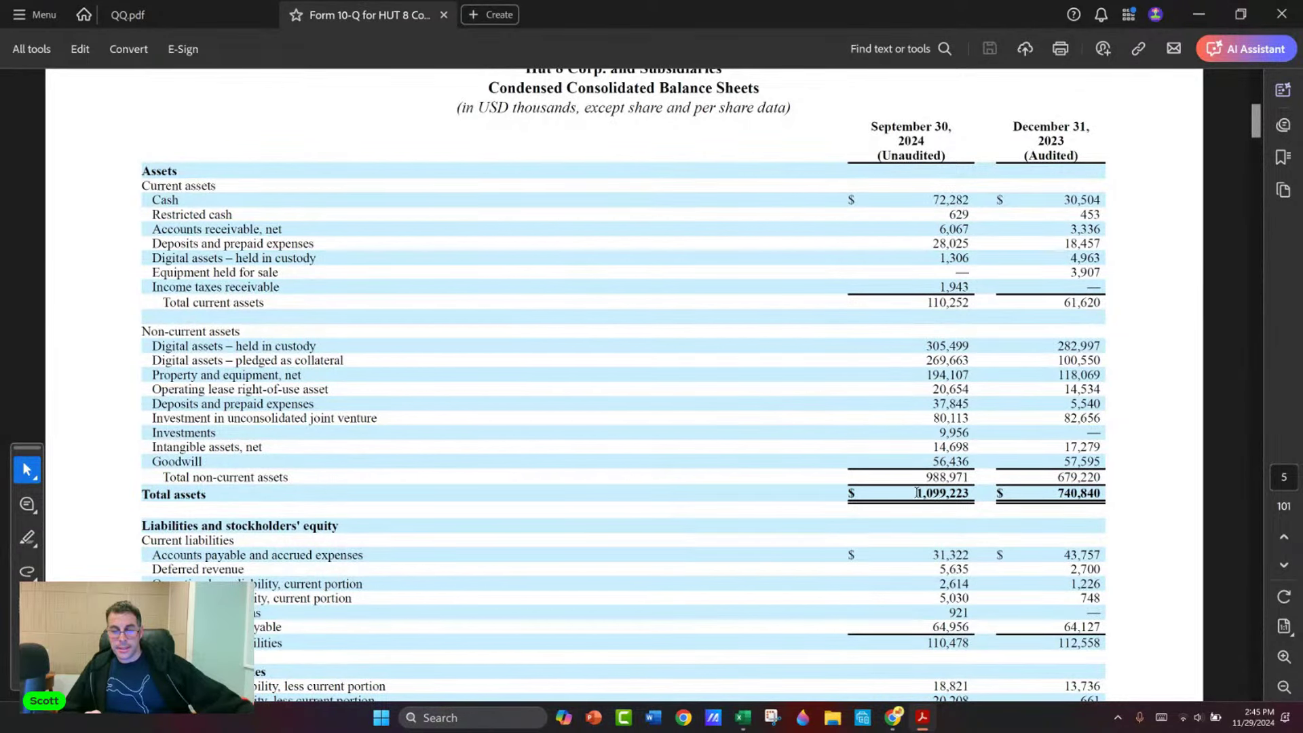
pyautogui.moveTo(917, 492); pyautogui.dragTo(971, 493)
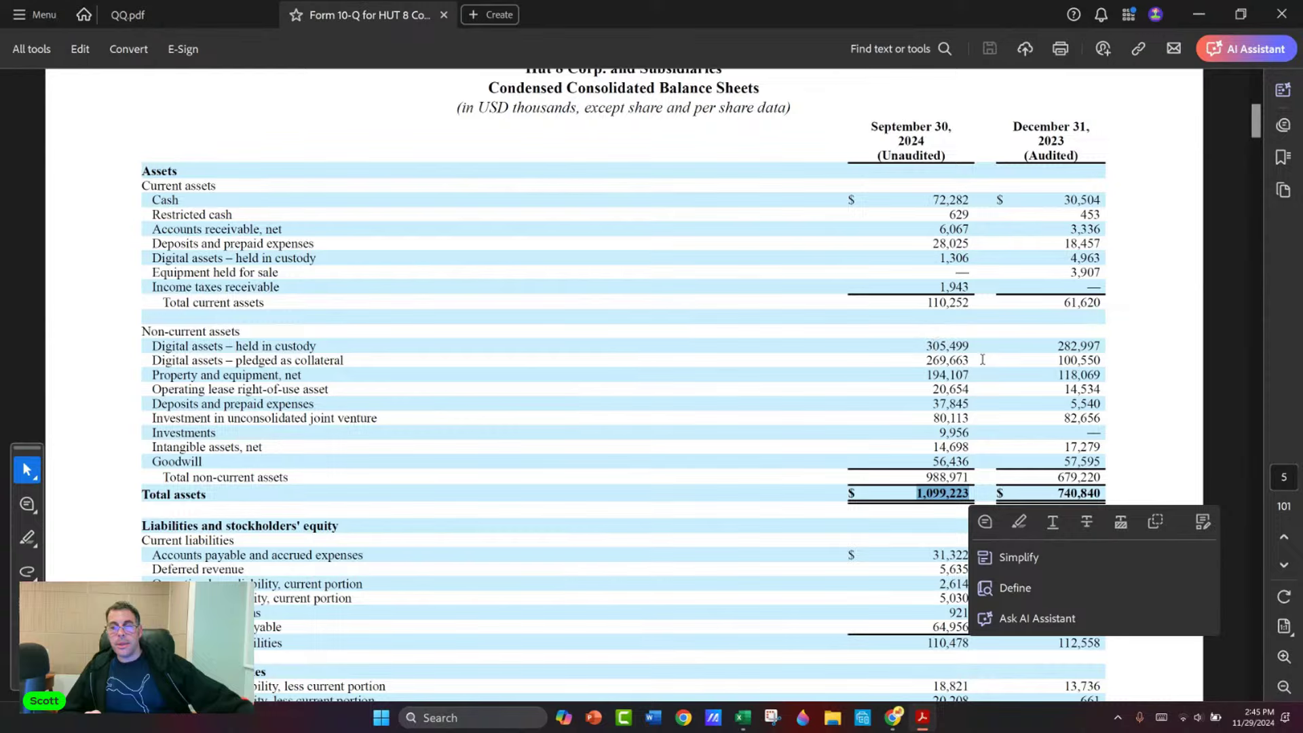
# Select in turn the labels and September 30, 2024 amounts of the non-current digital assets held in custody and pledged as collateral.
pyautogui.click(934, 344)
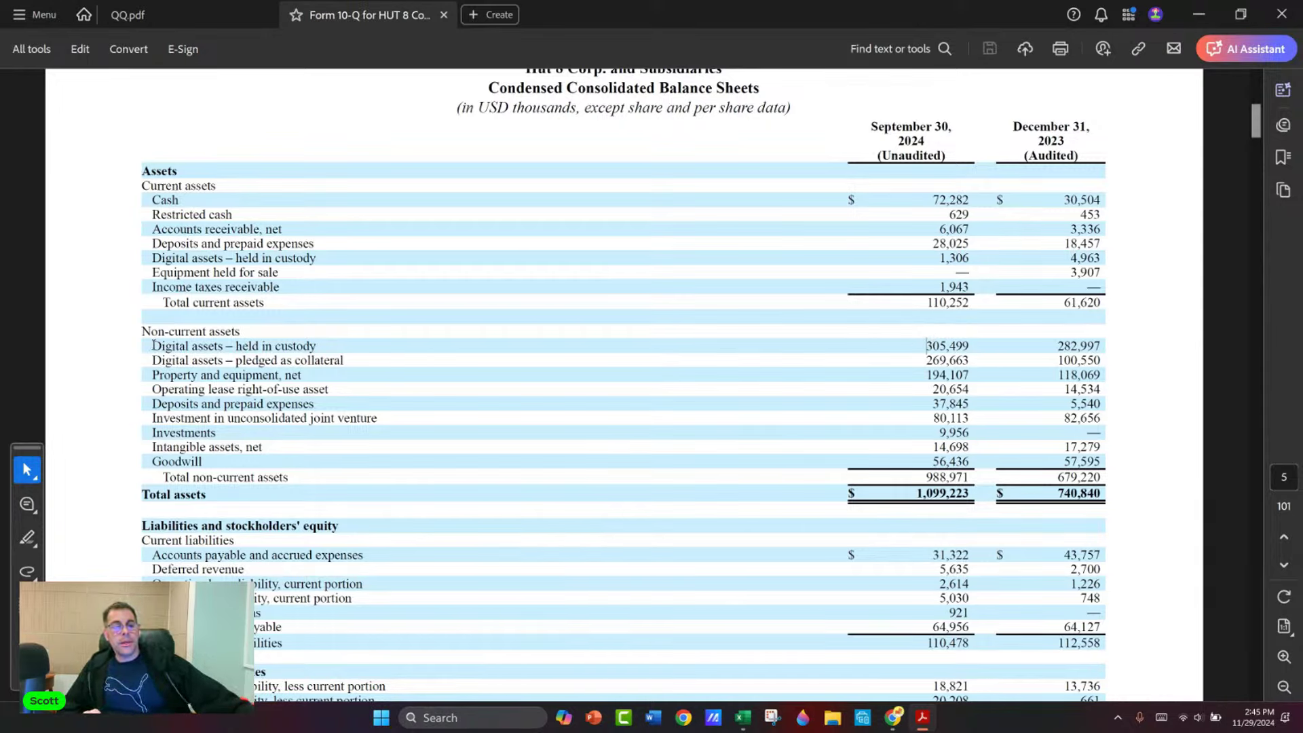
pyautogui.moveTo(153, 344); pyautogui.dragTo(315, 343)
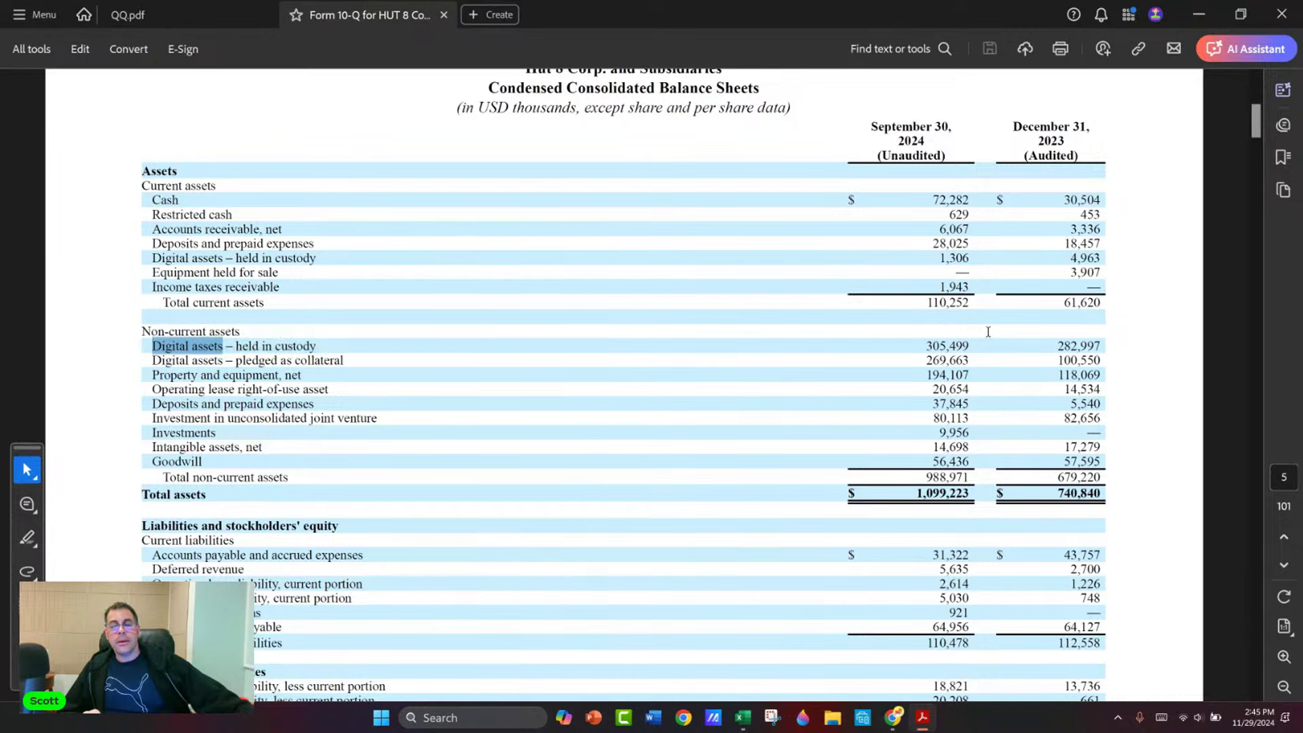
pyautogui.moveTo(926, 345); pyautogui.dragTo(971, 344)
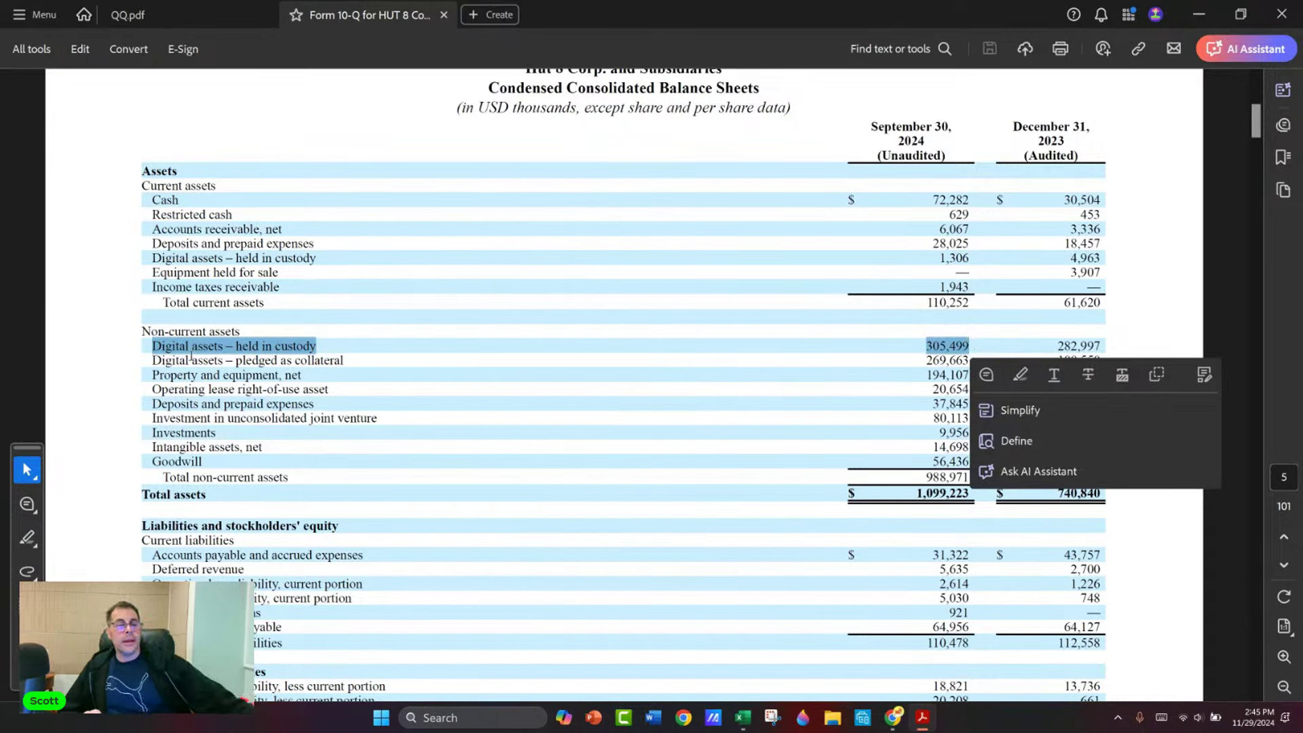
pyautogui.moveTo(158, 359); pyautogui.dragTo(325, 359)
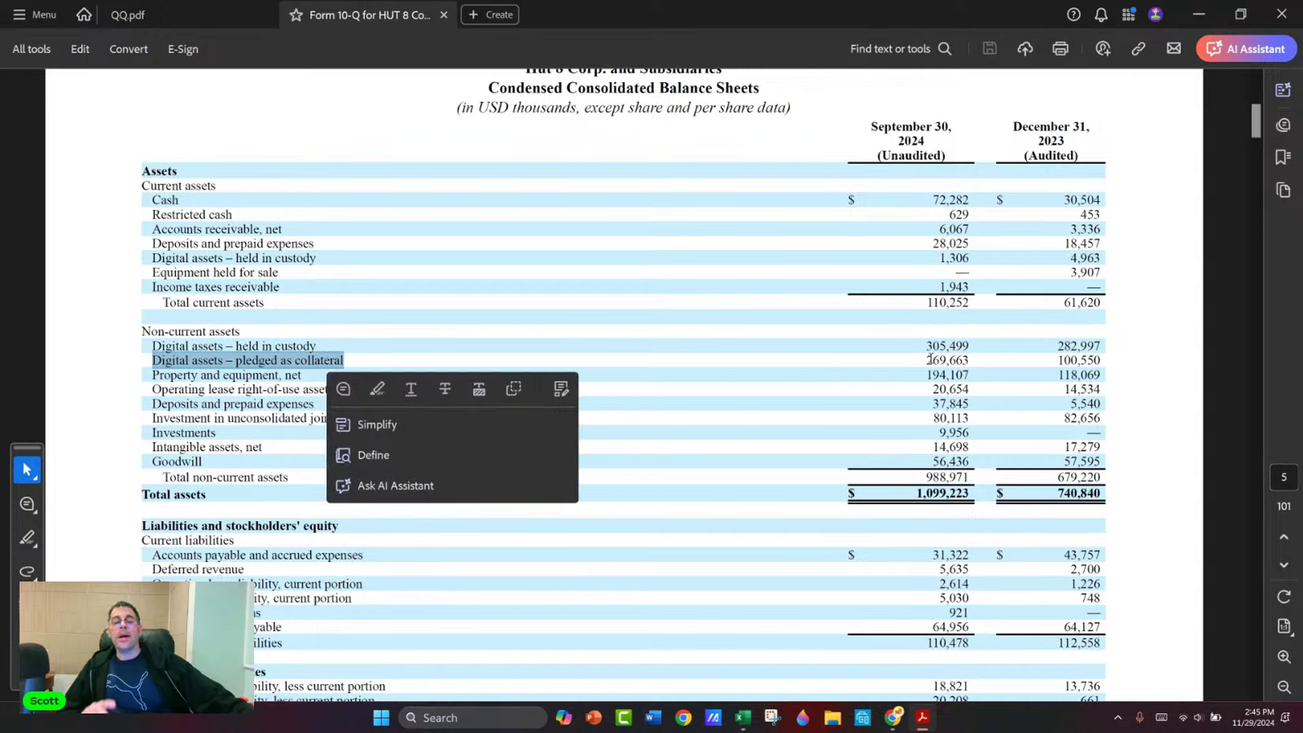
pyautogui.moveTo(931, 358); pyautogui.dragTo(973, 360)
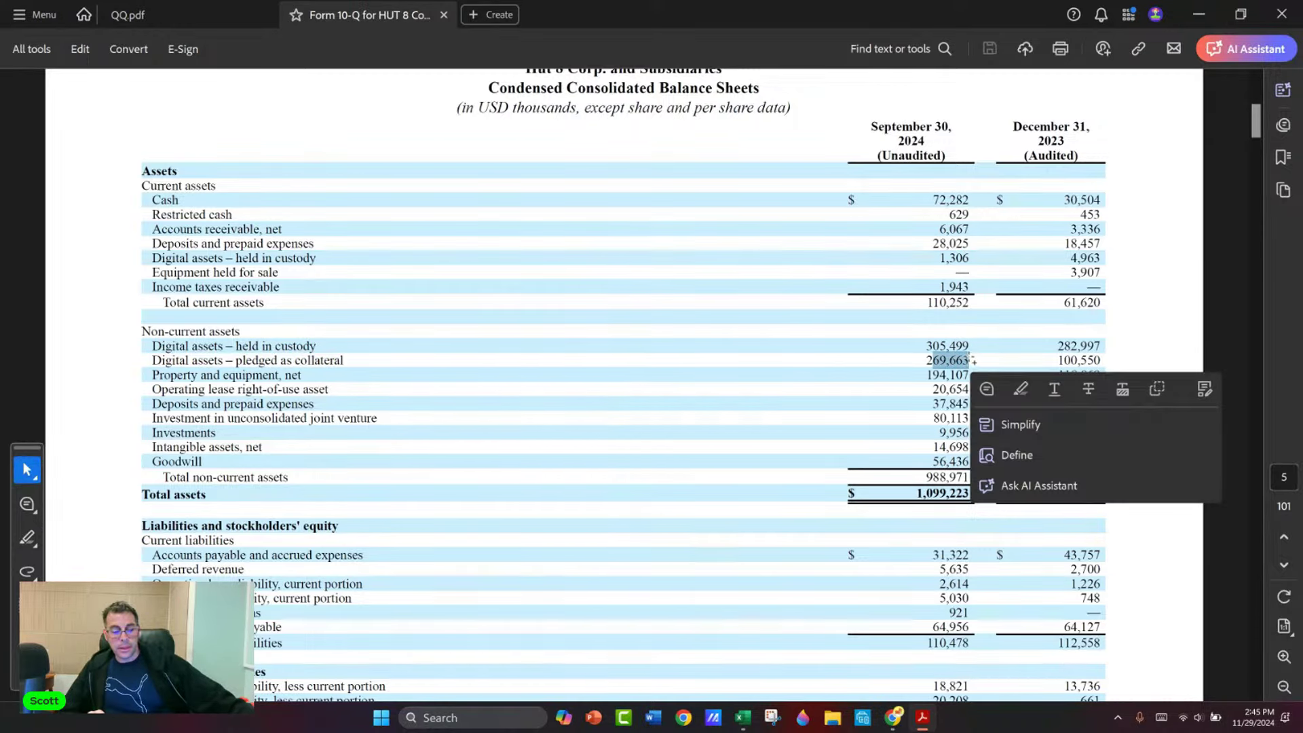